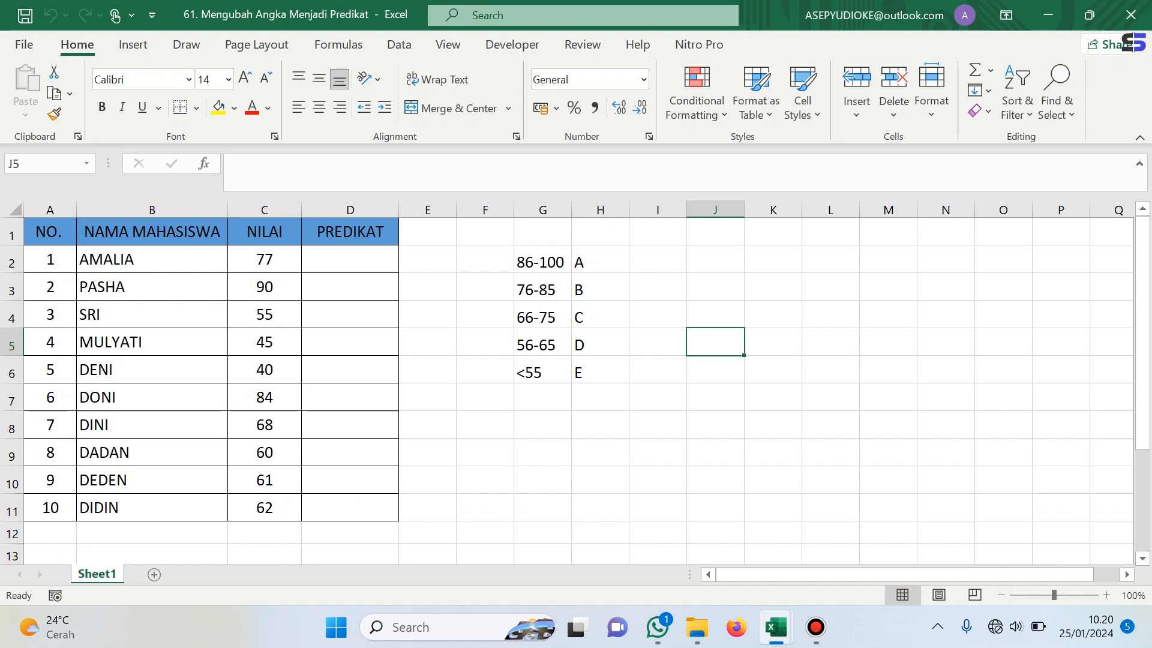
left_click(265, 232)
left_click(350, 231)
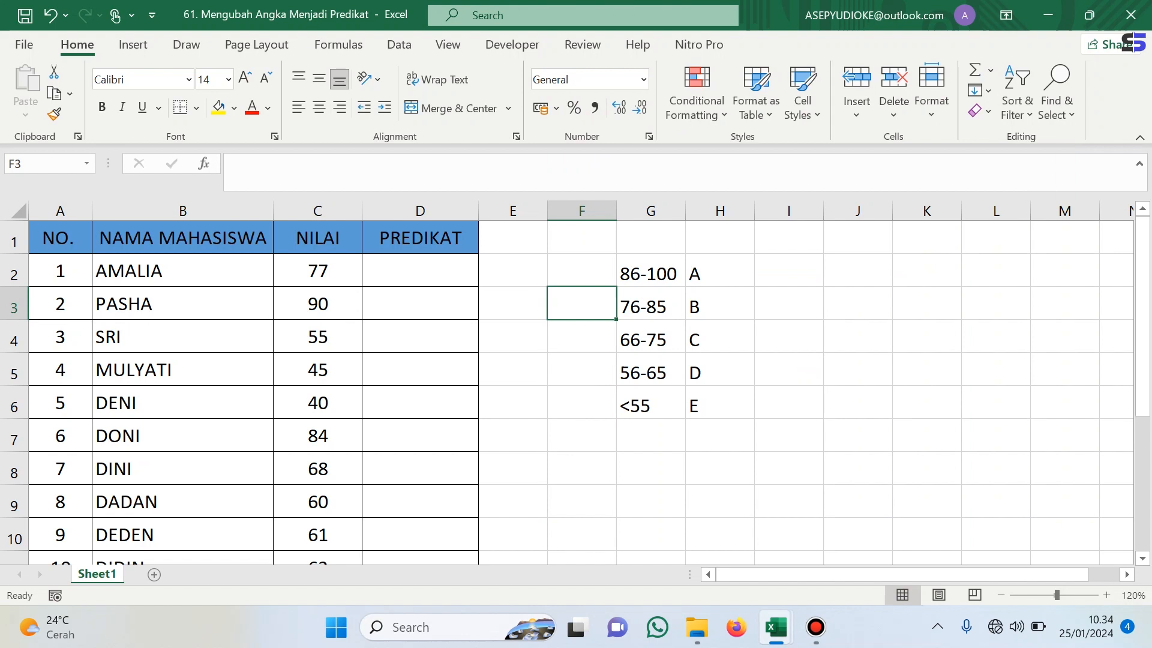
- In cell D2, start an IF formula that returns "A" when C2 is at least 86
left_click(420, 270)
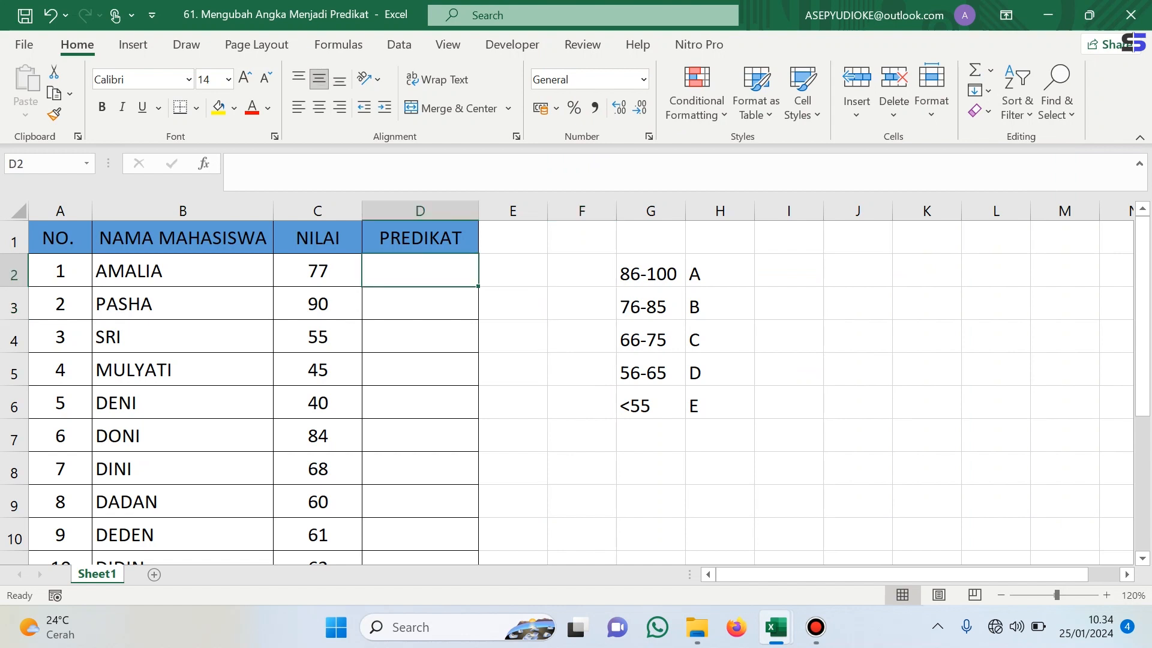
type("=")
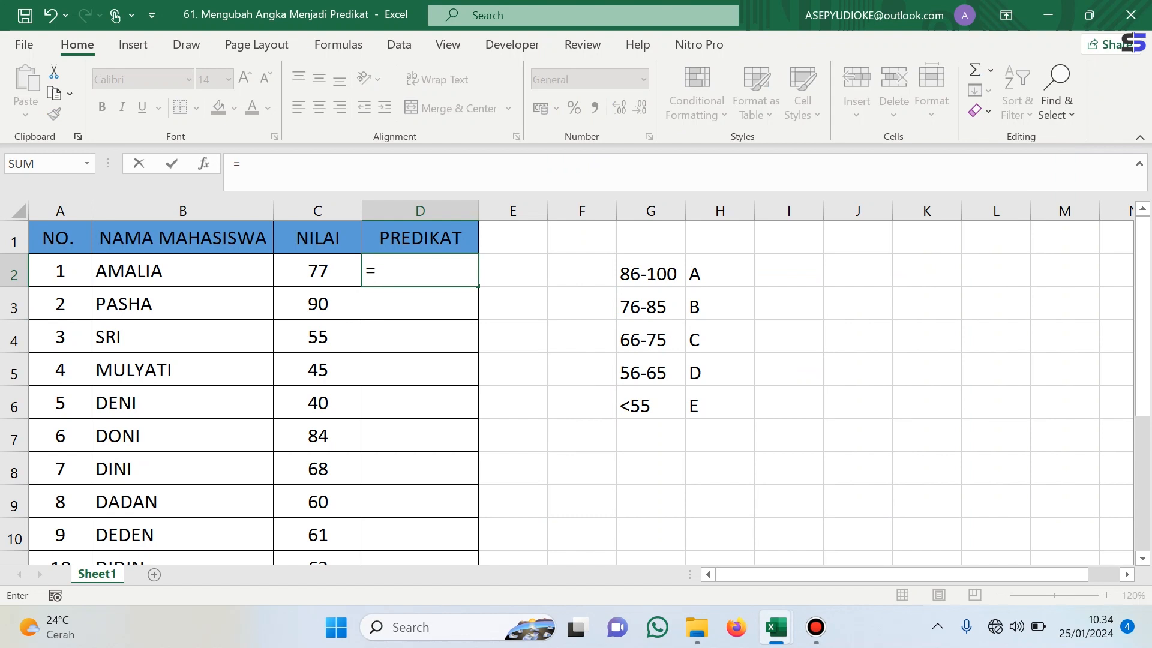
type("IF")
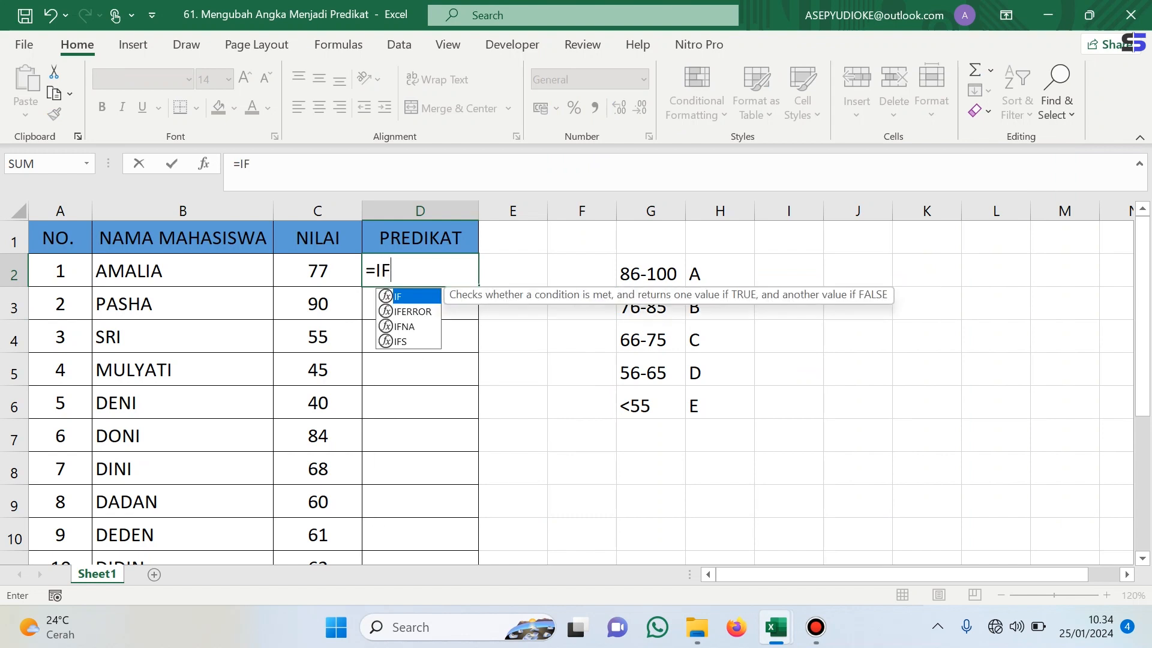
type("(")
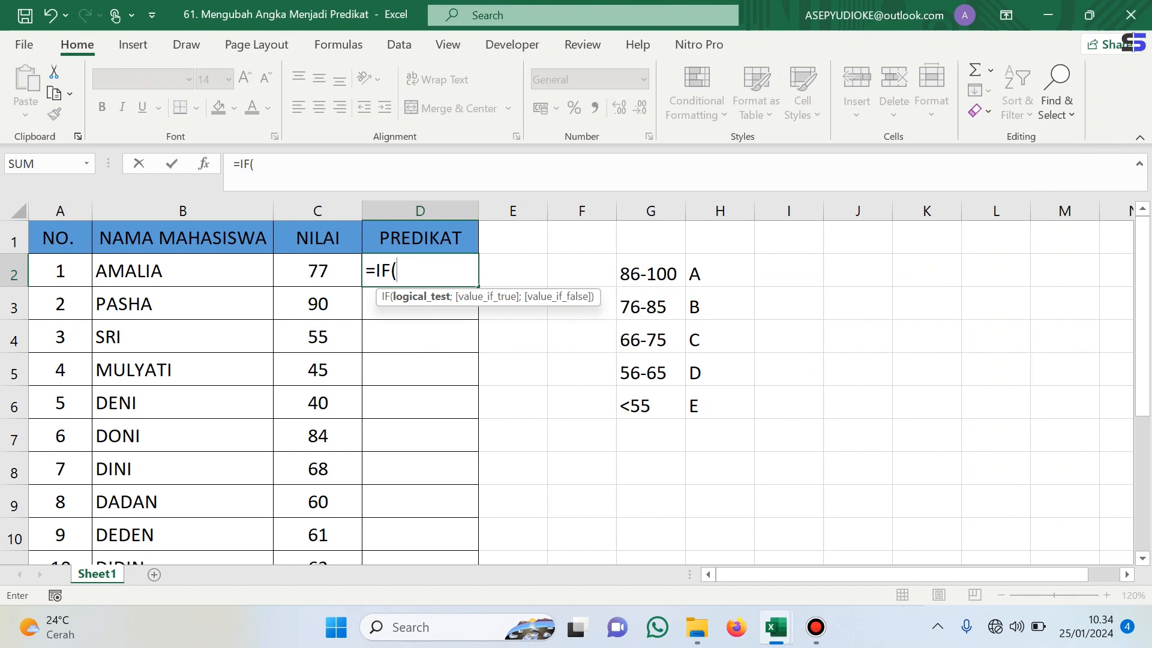
key("Left")
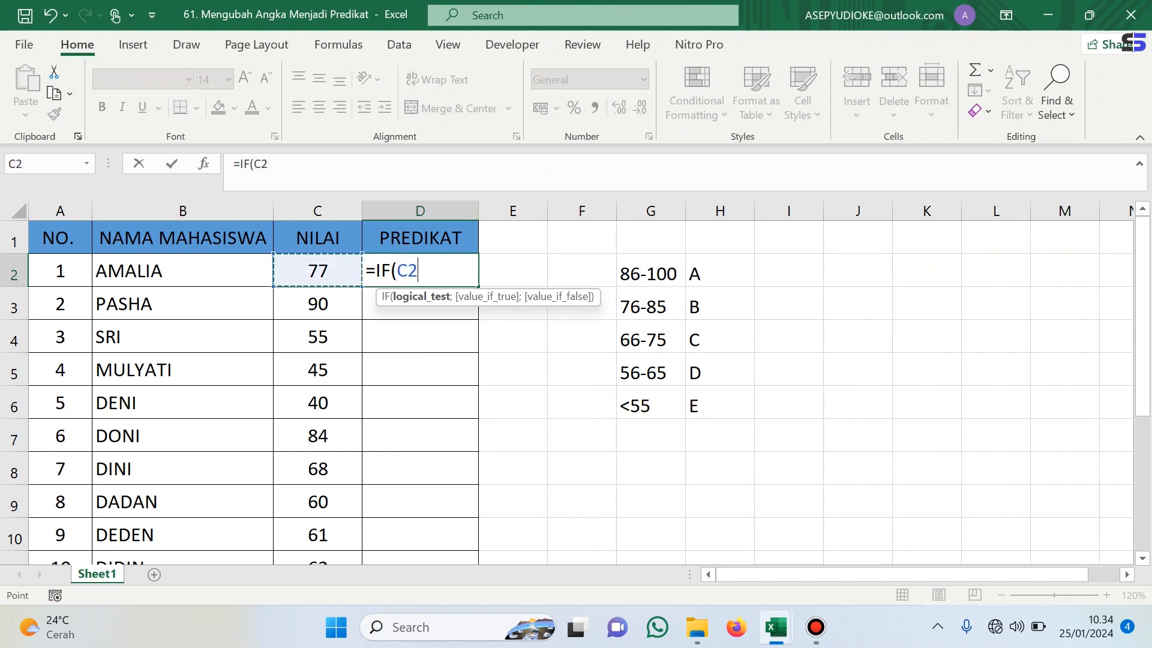
type(">=")
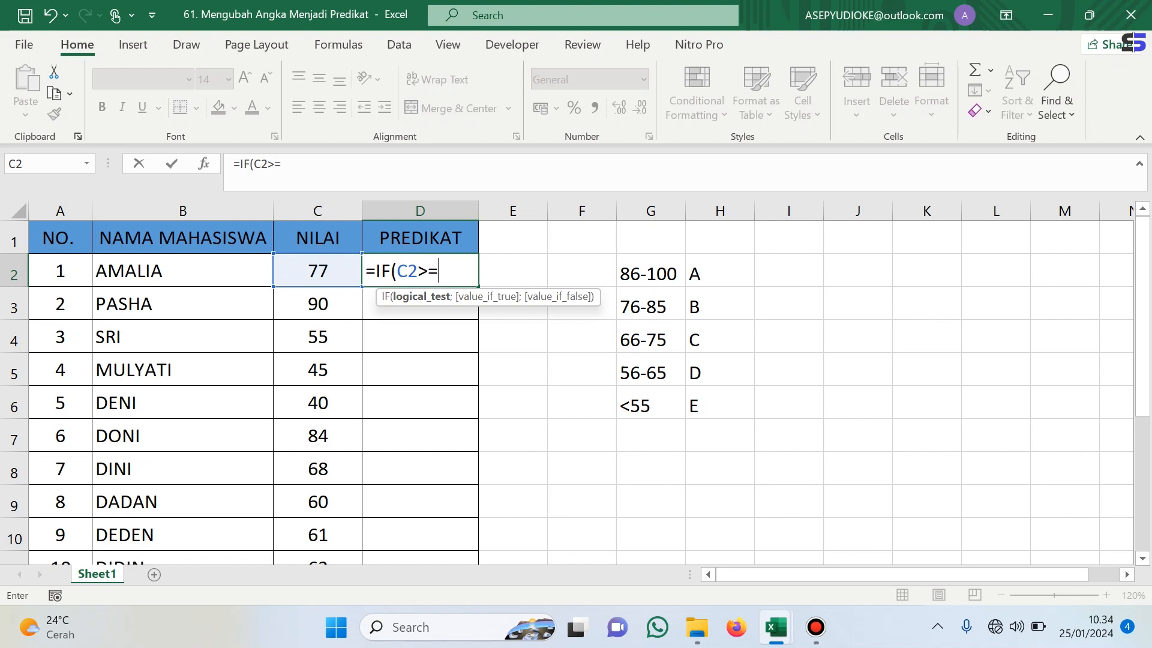
type("86;\"A")
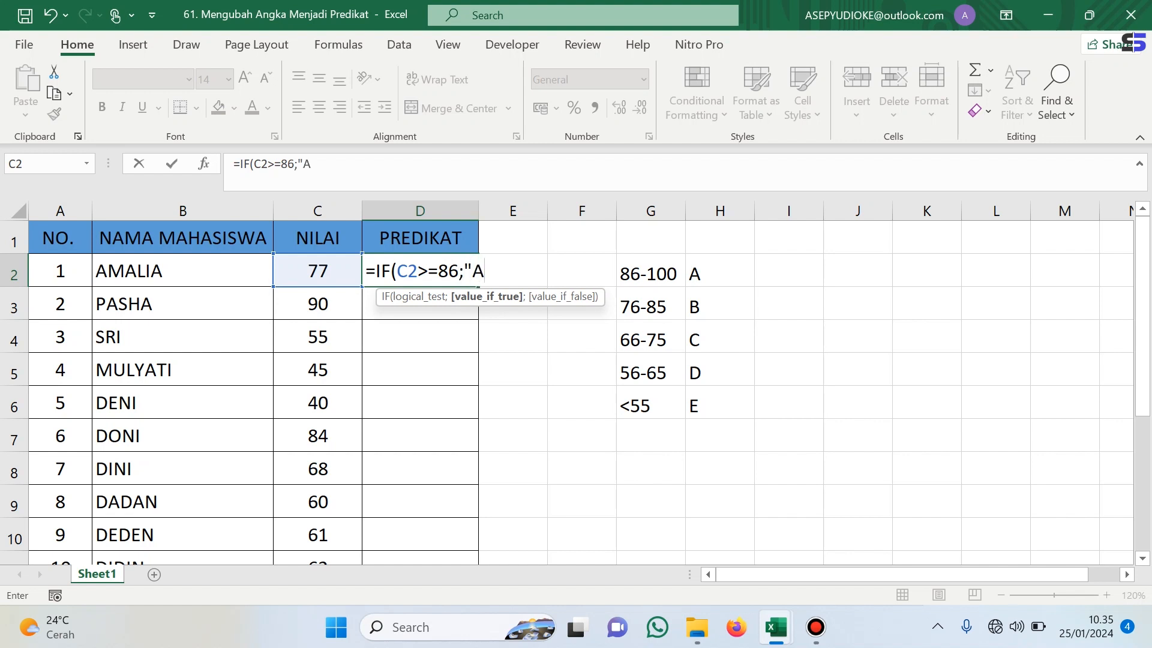
type("\";")
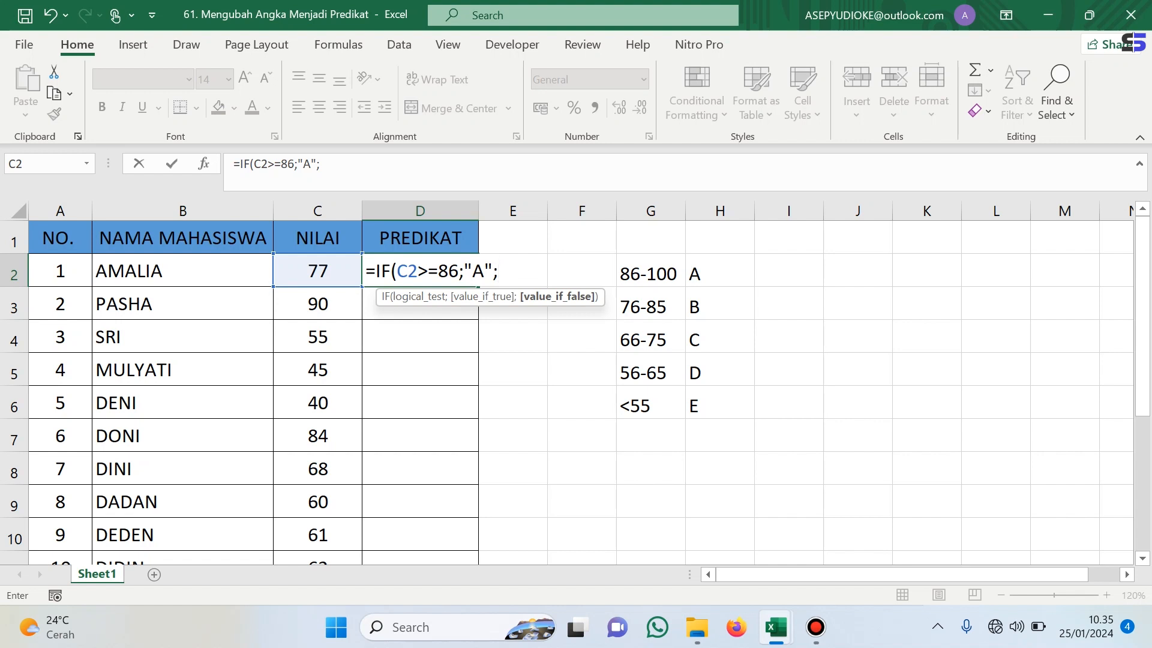
- Nest a second IF returning "B" when C2 is at least 76
type("I")
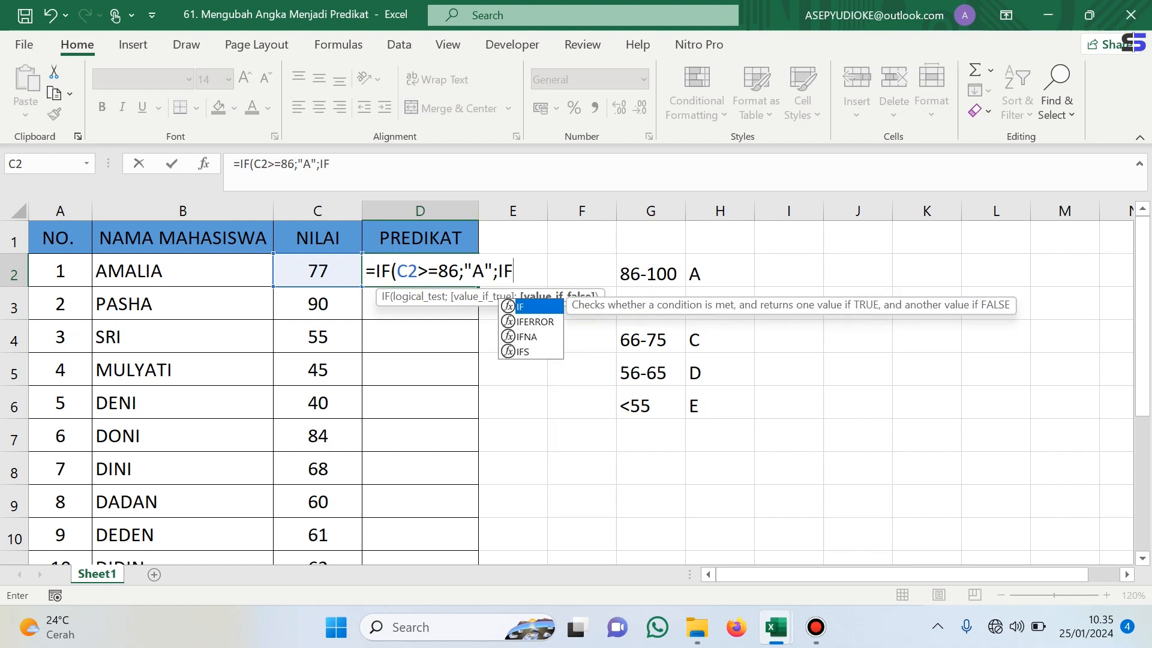
type("F(")
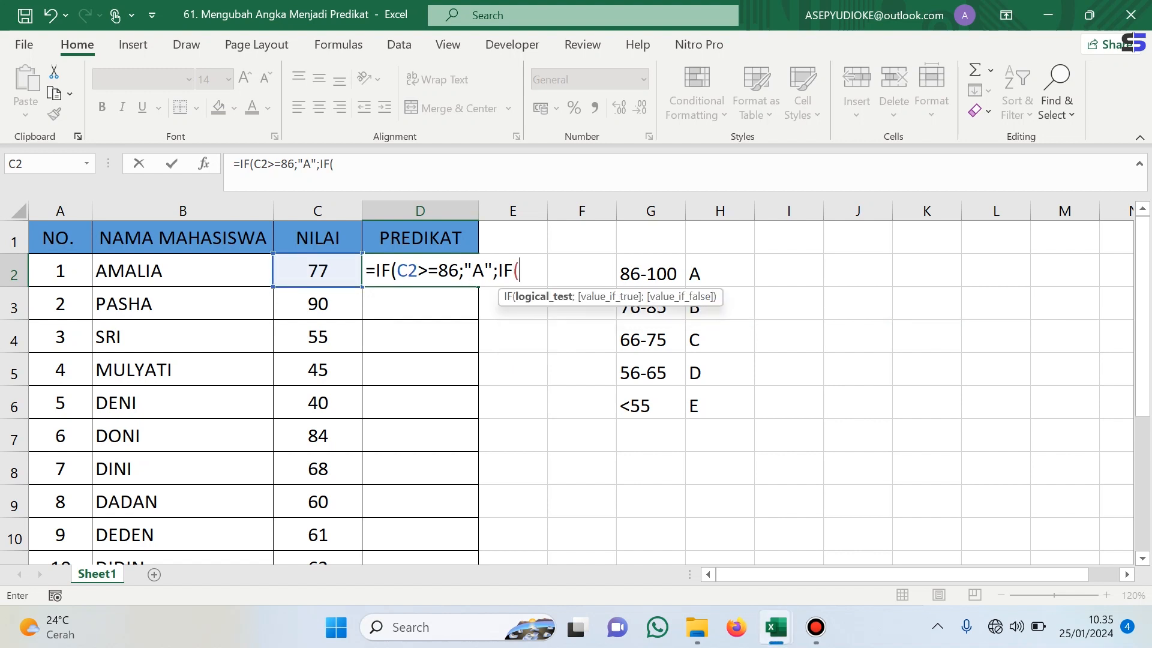
type("C2")
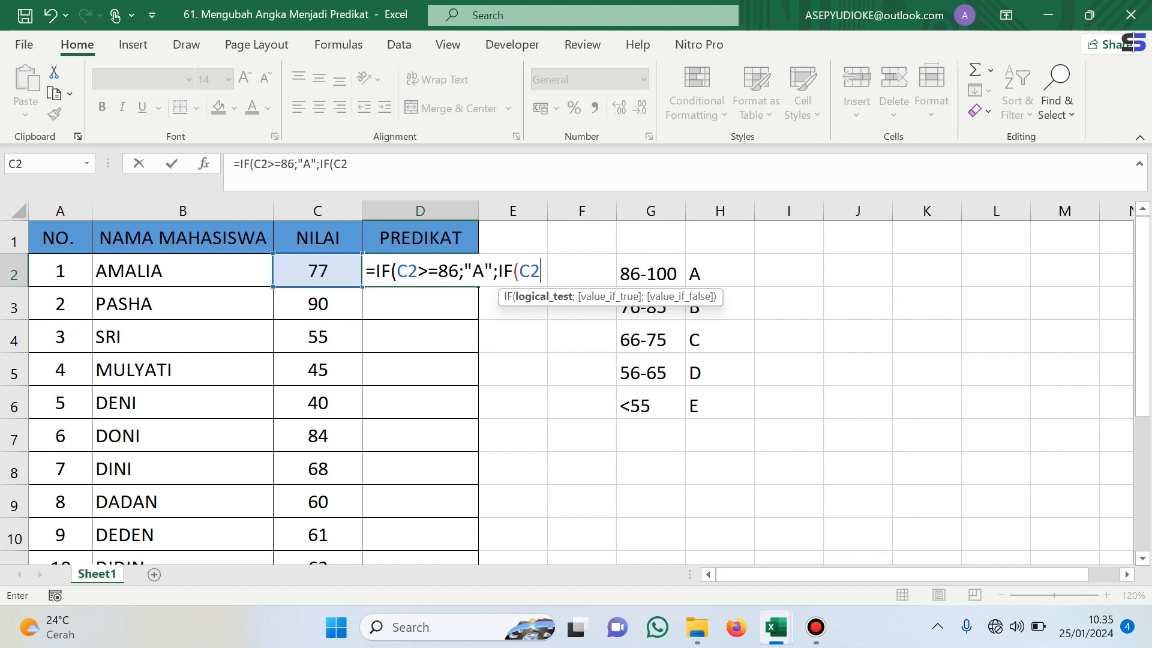
type(">=76")
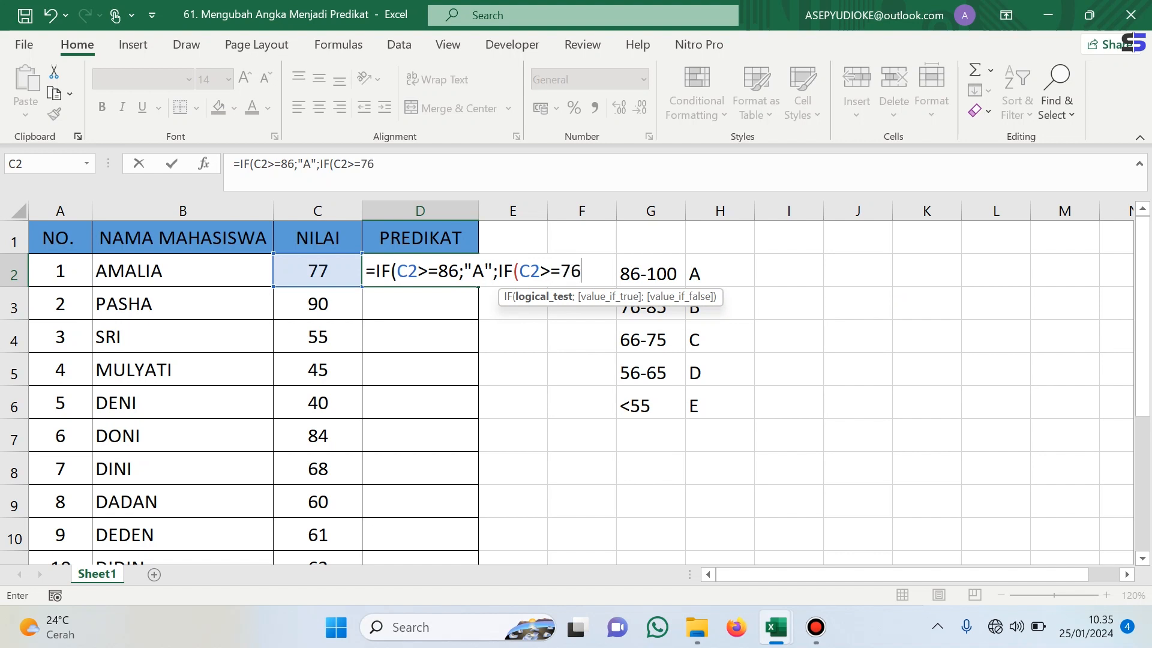
type(";")
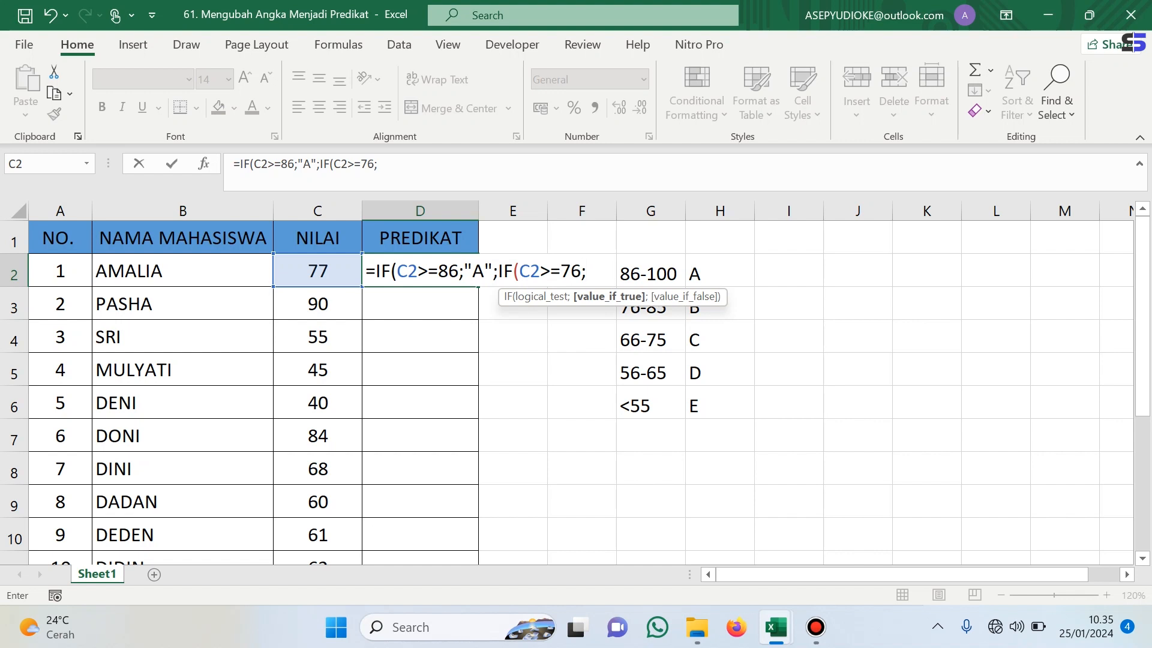
type("\"B\":")
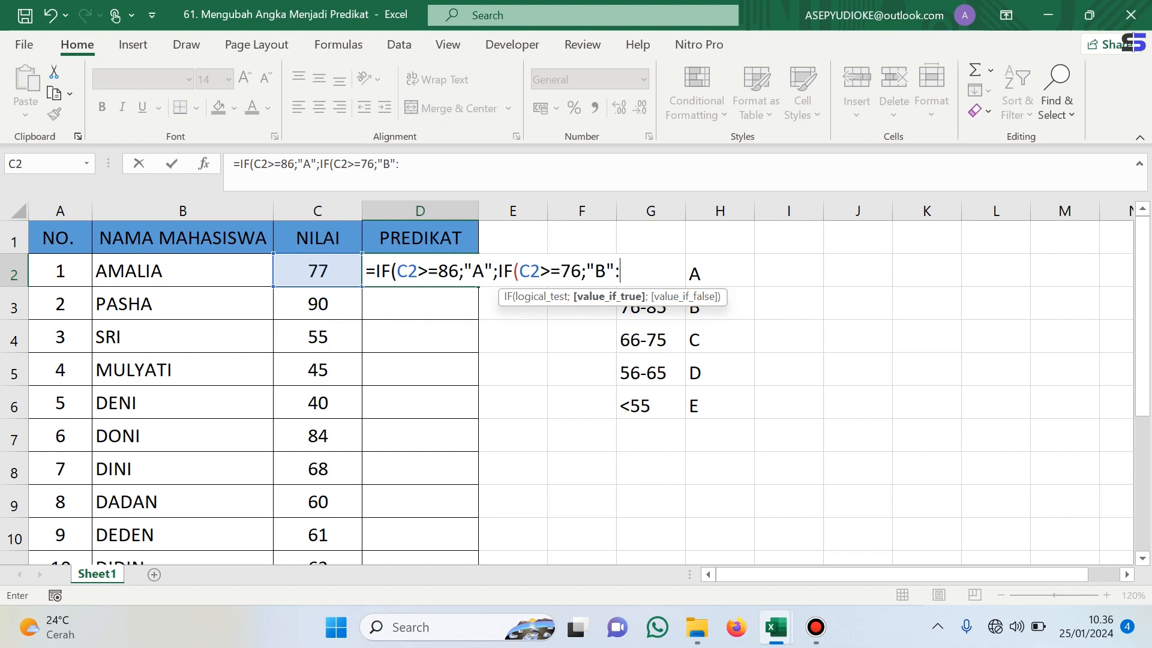
key("BackSpace")
type(";")
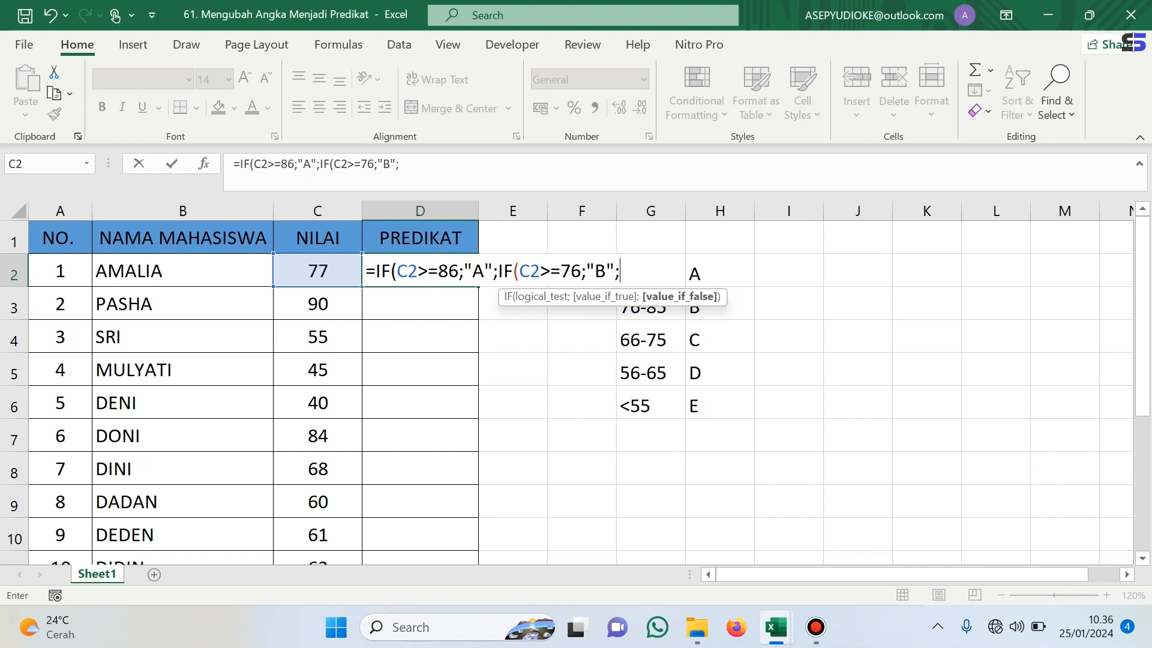
type("IF")
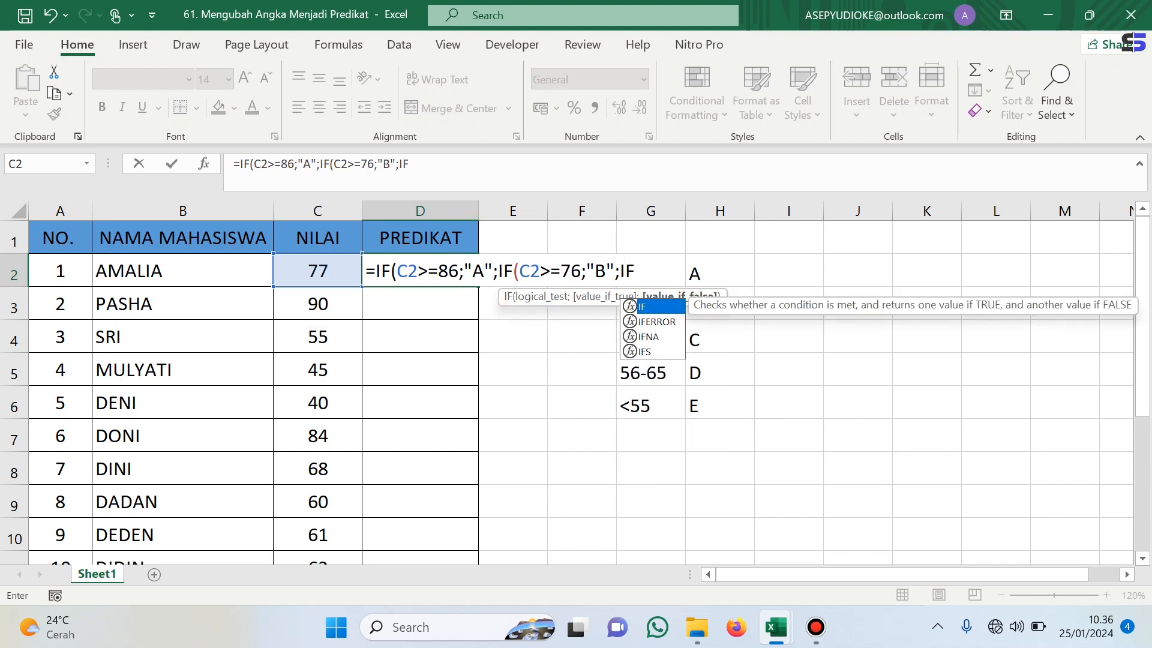
type("(")
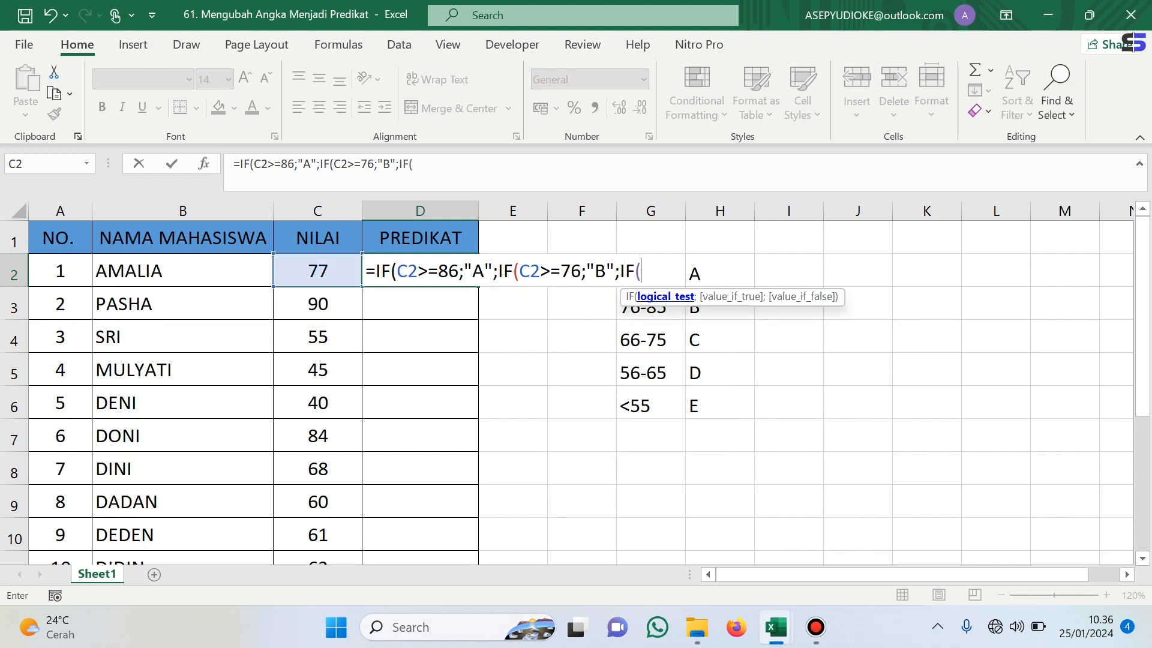
type("C")
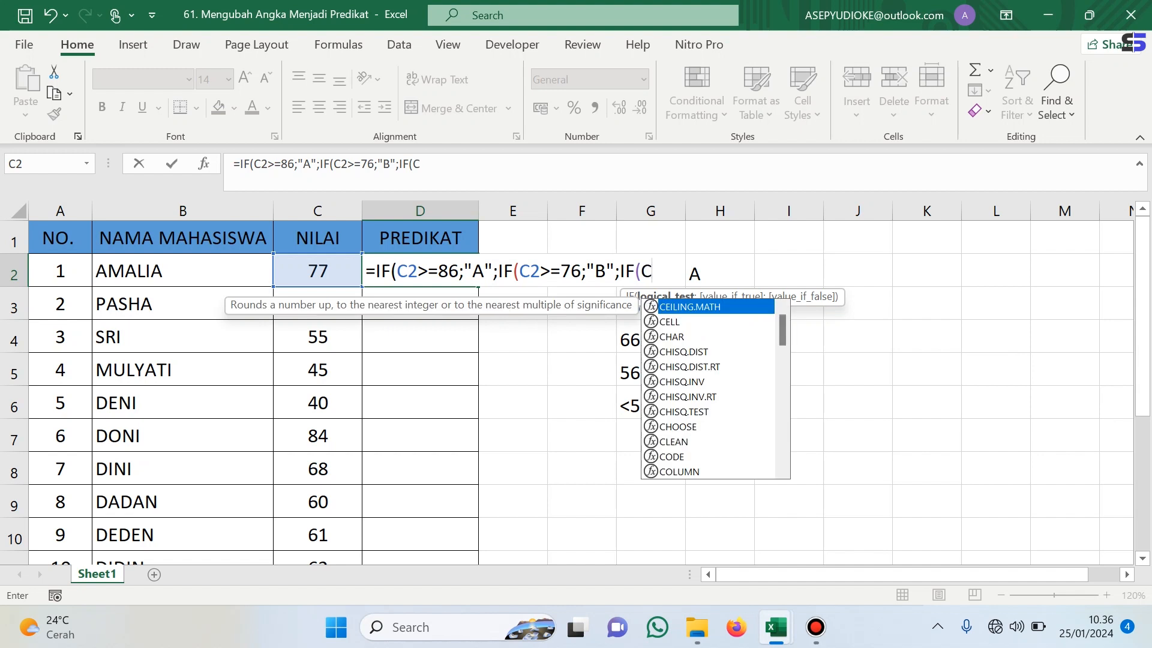
type("2")
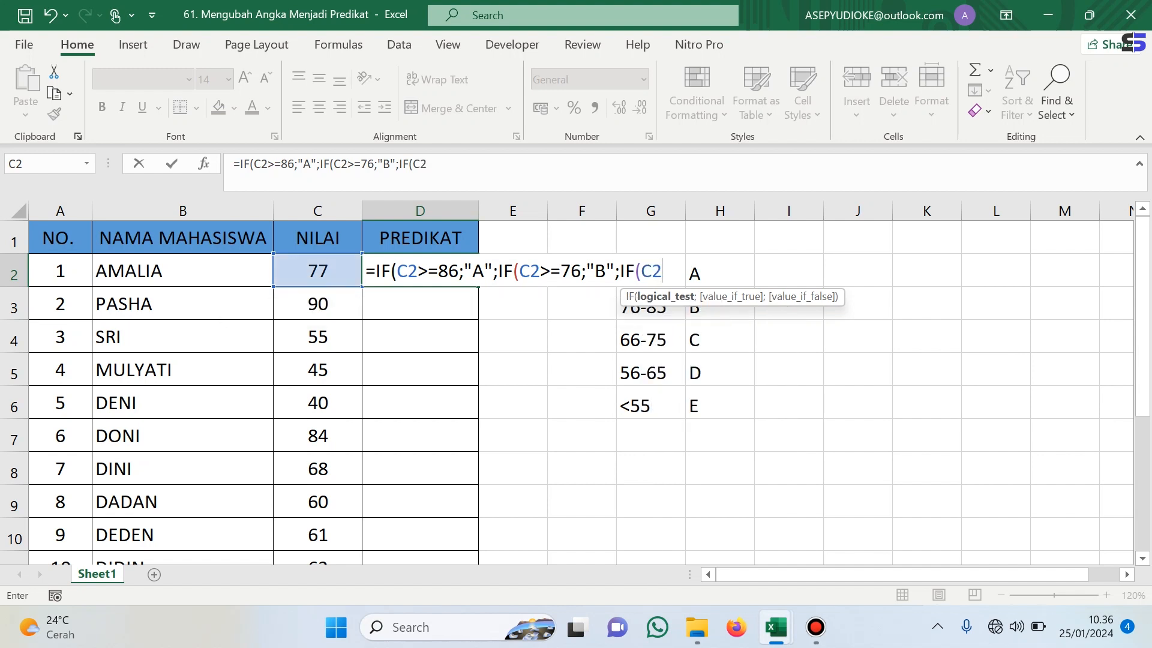
type(">=66;")
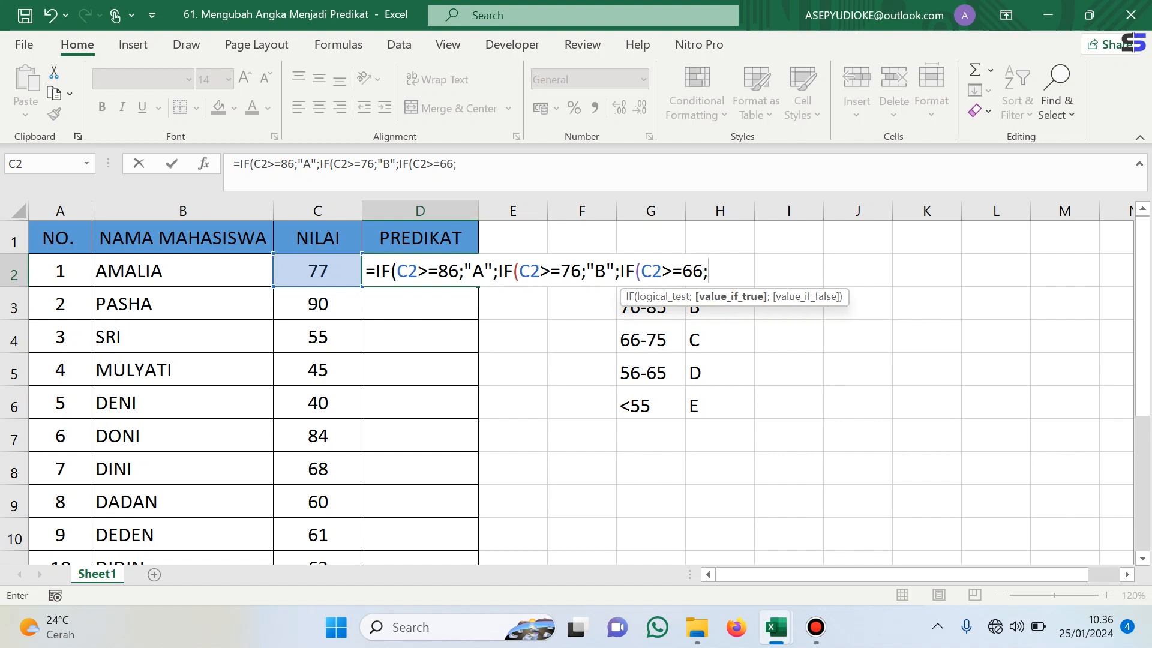
type("\"C\";")
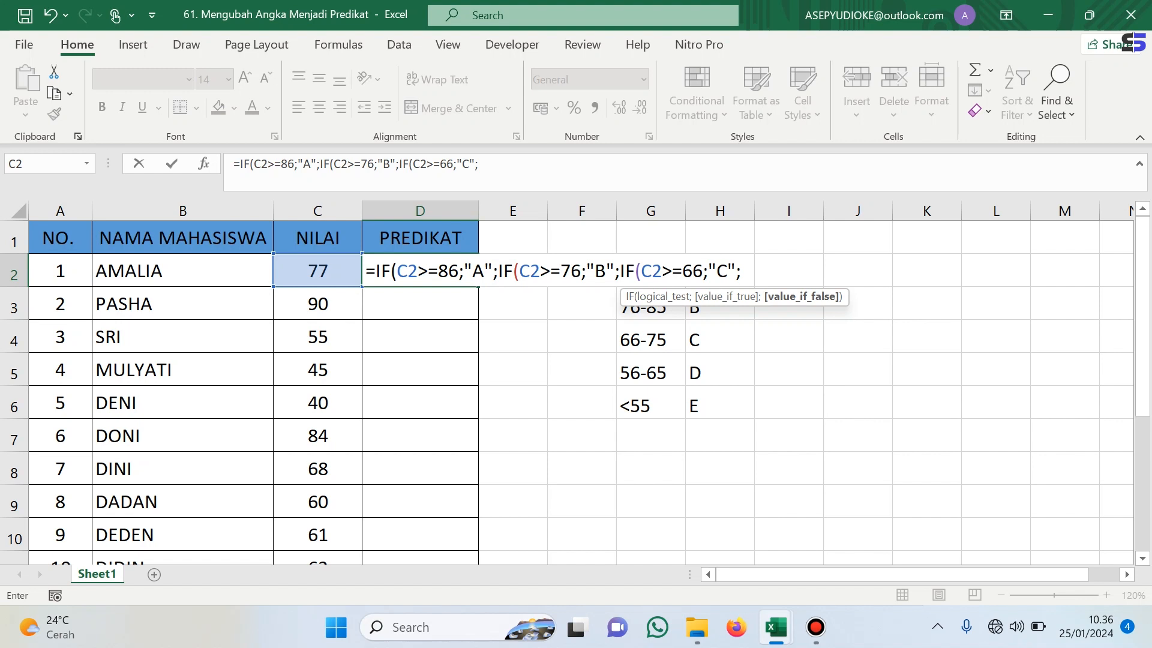
type("IF")
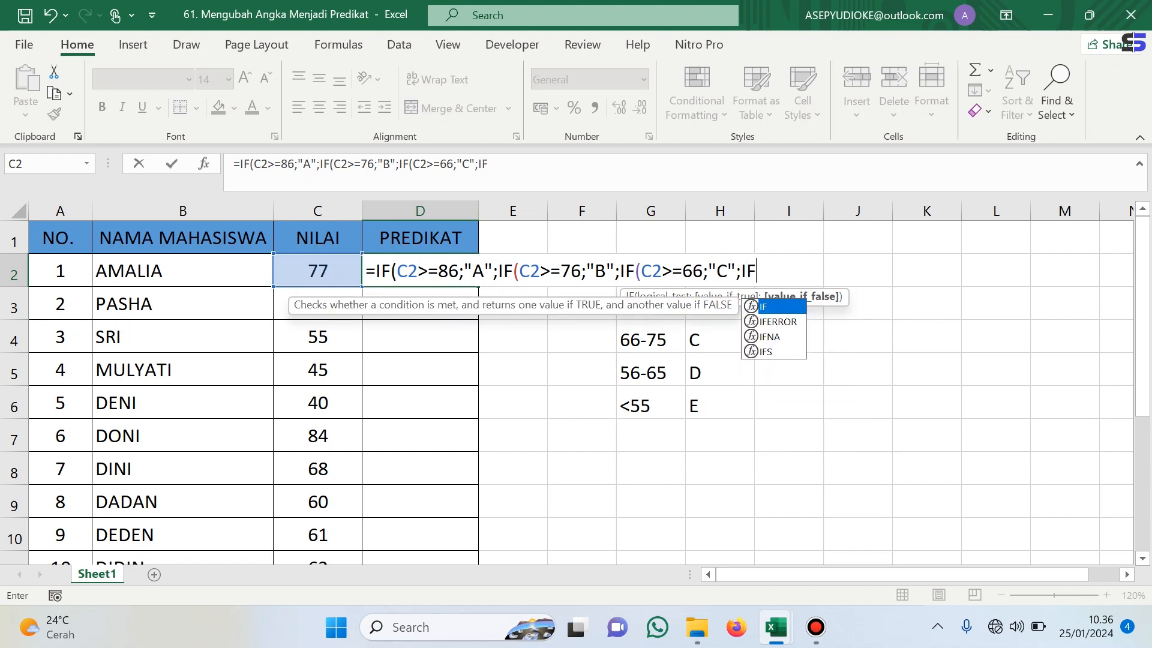
type("(")
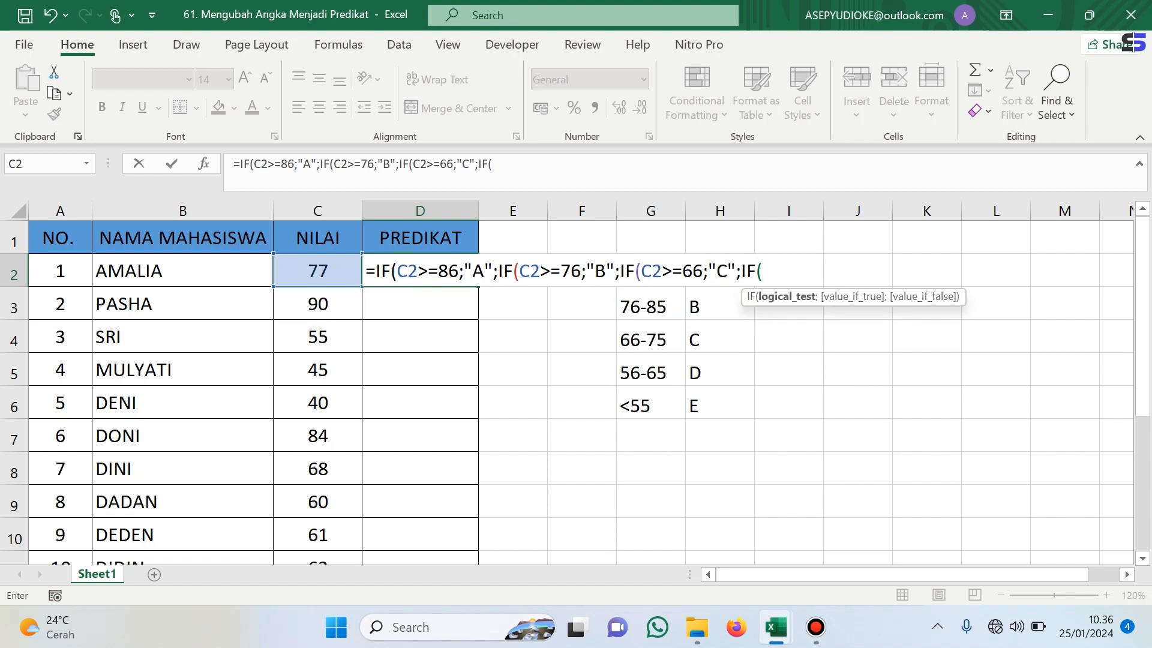
type("C")
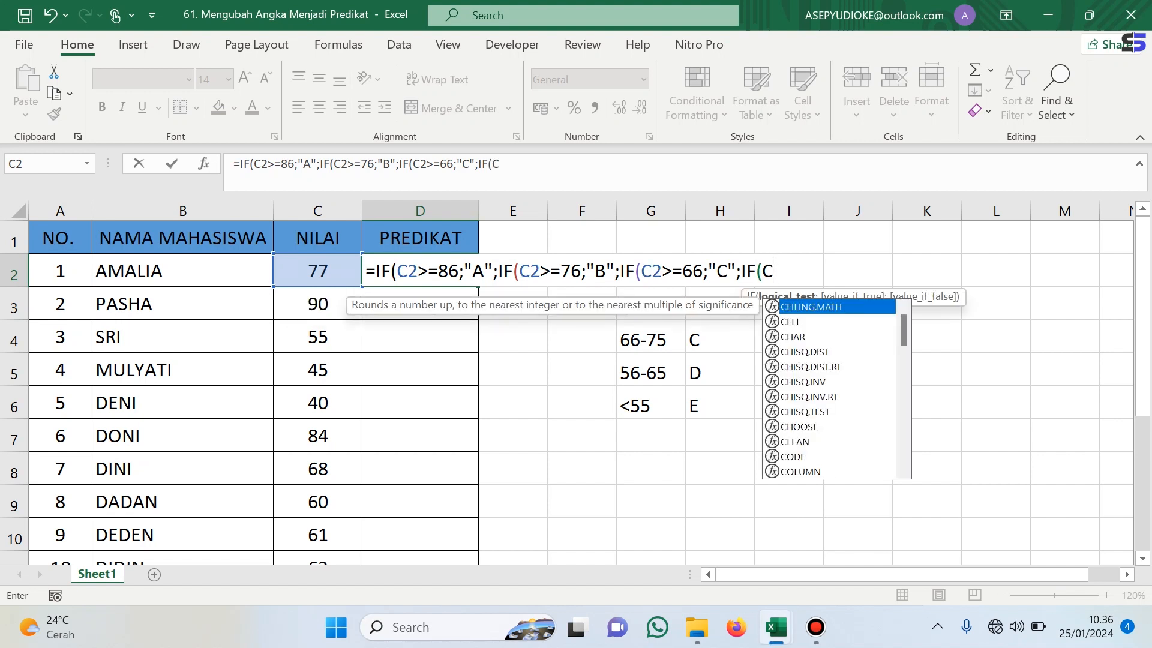
type("2")
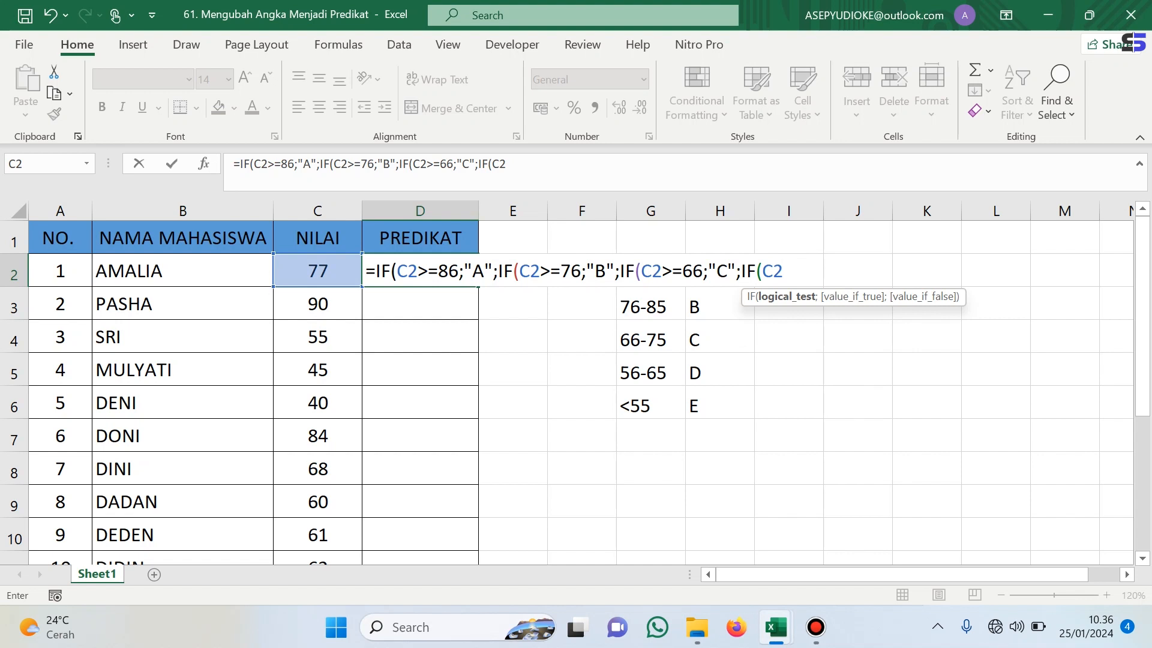
- Nest a fourth IF returning "D" when C2 is at least 56
type(">=56;")
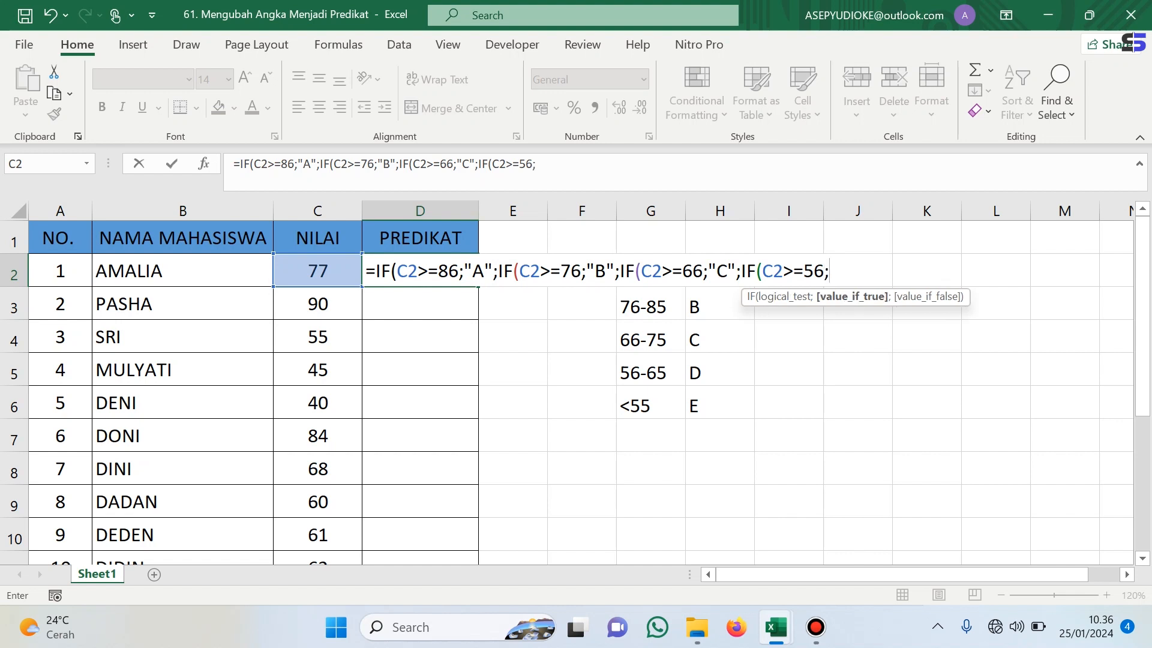
type("\"D\";\"E")
key("BackSpace")
key("BackSpace")
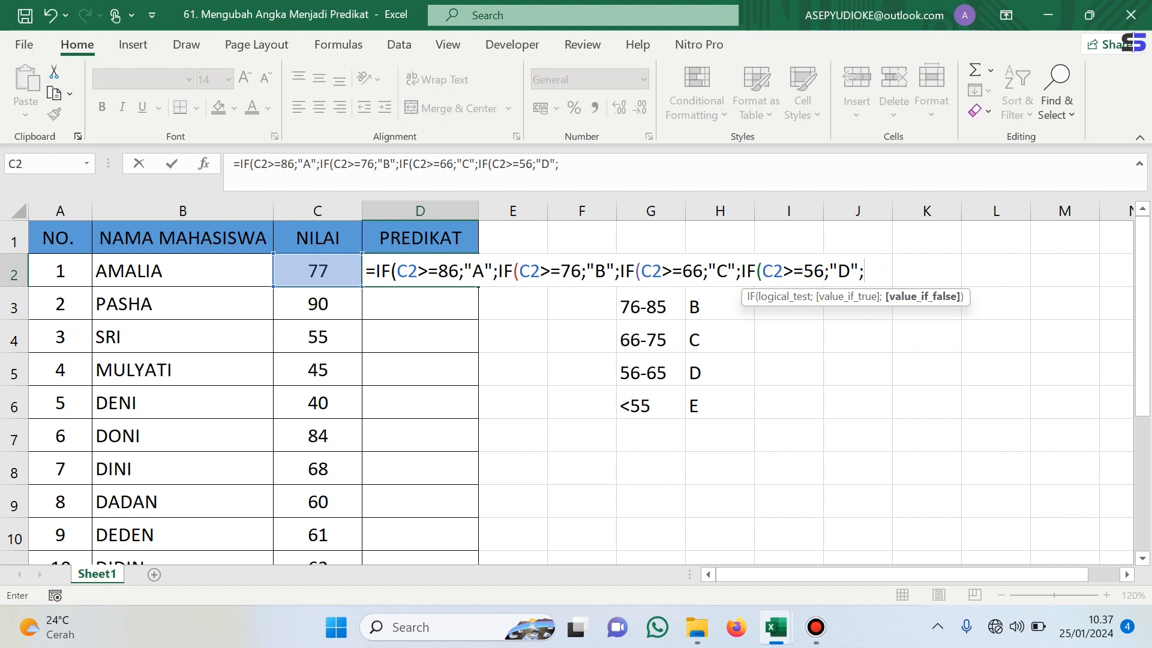
- Finish the formula with "E" as the final fallback, close all four parentheses and enter it
type("\"E\"))))")
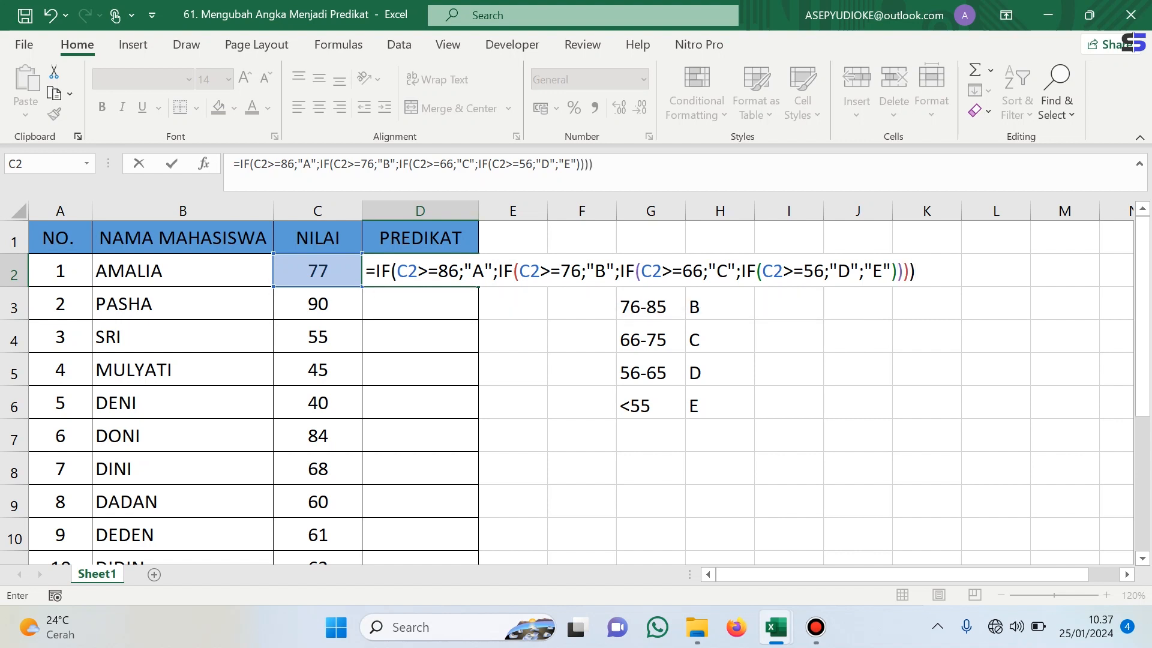
key("Return")
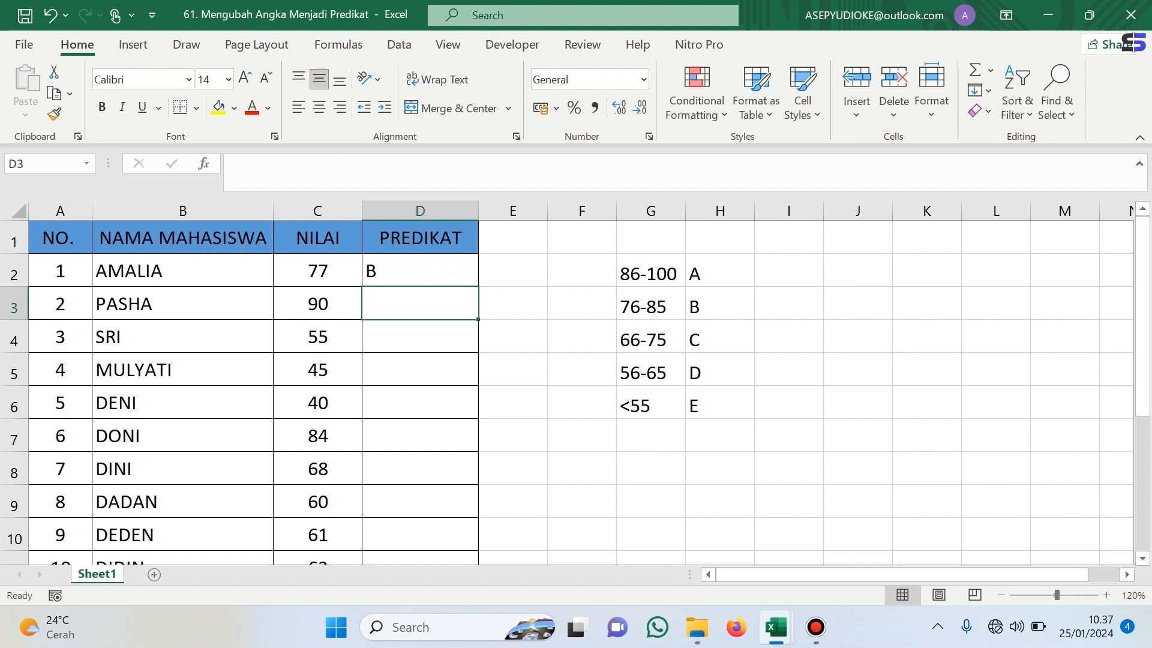
- Fill the D2 grade formula down through D11 for all students
left_click(318, 271)
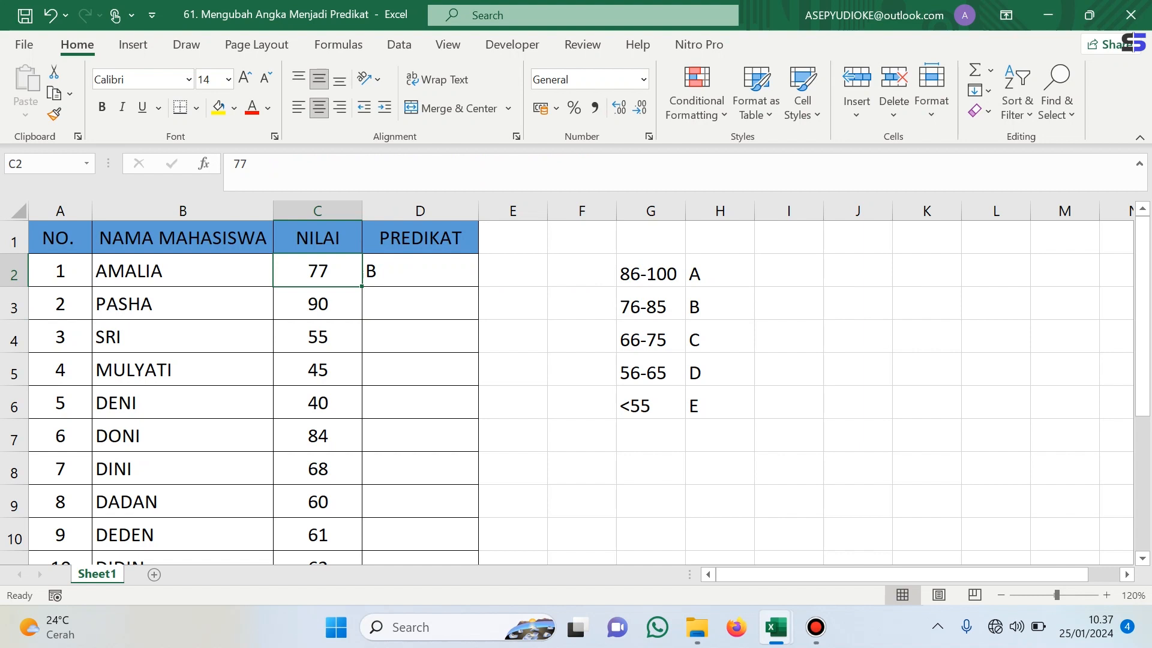
left_click(318, 304)
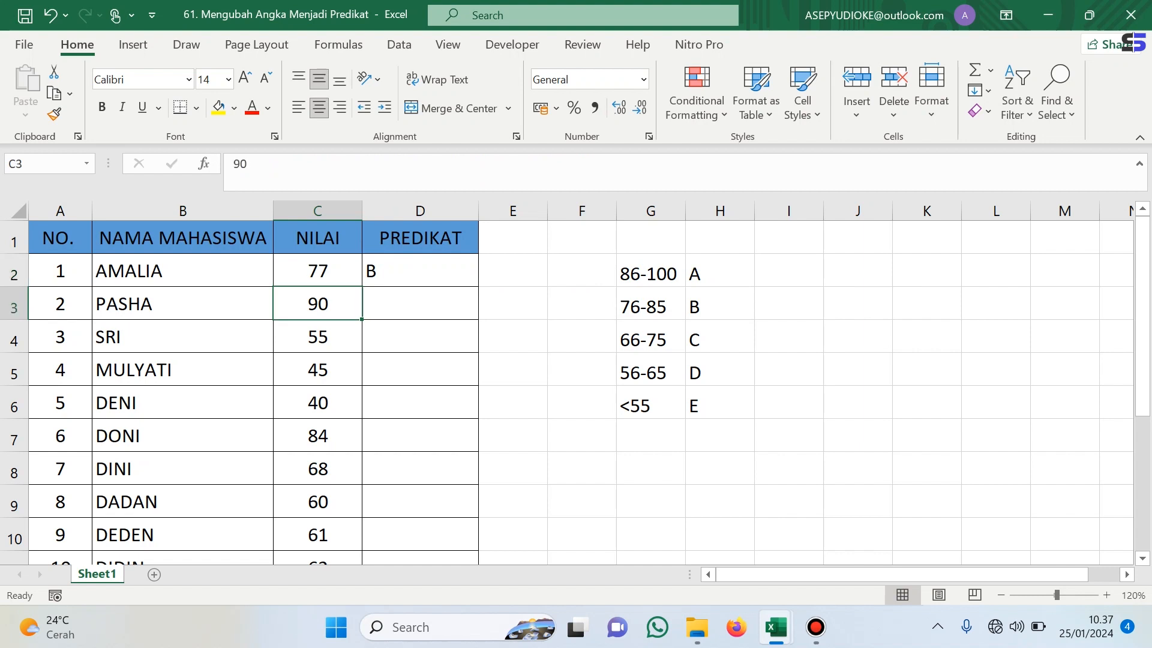
left_click(420, 271)
left_click_drag(479, 287, 479, 516)
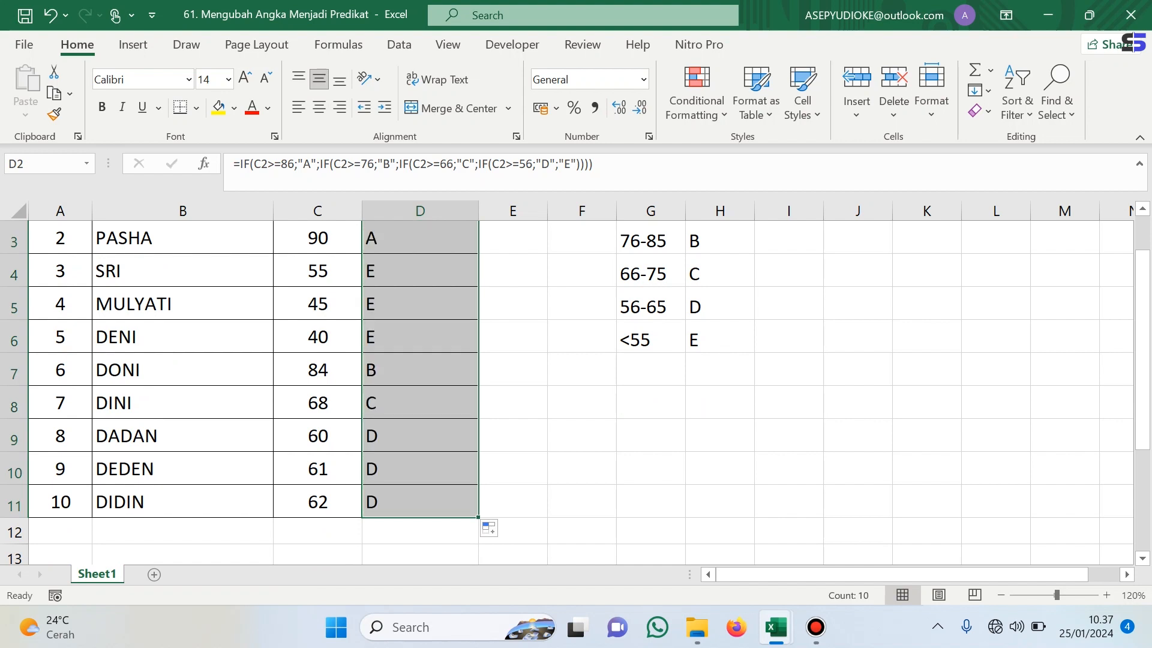
- Compare the scores in column C against the grades returned in column D
scroll(478, 516, "up", 1)
left_click(420, 304)
left_click(317, 304)
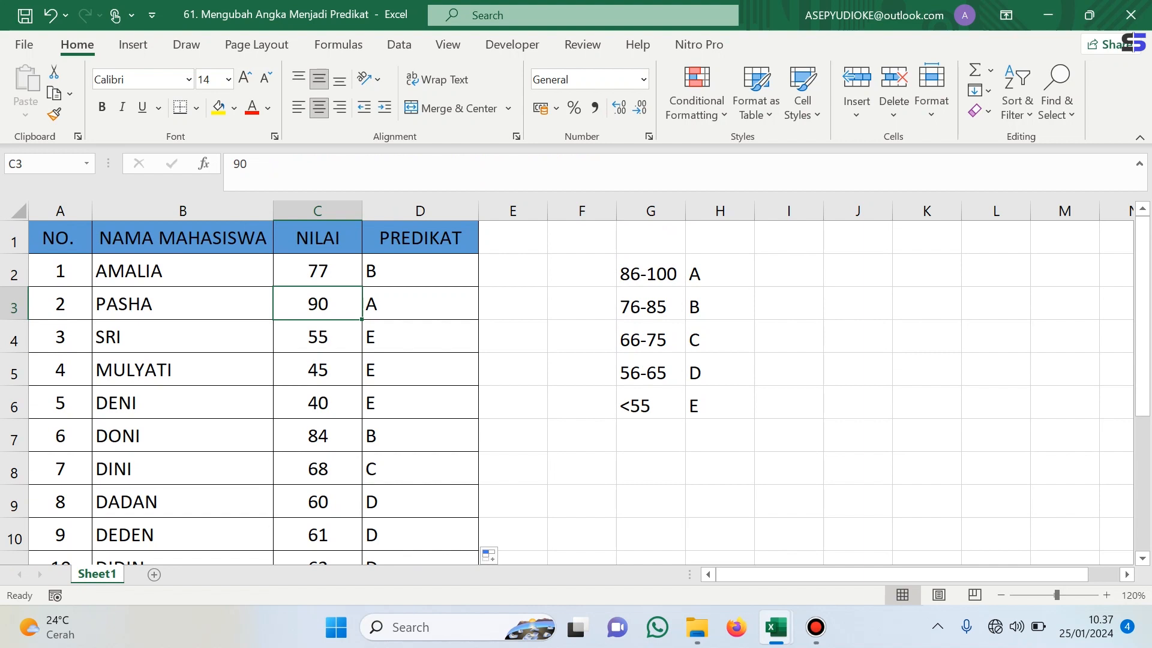
left_click(317, 337)
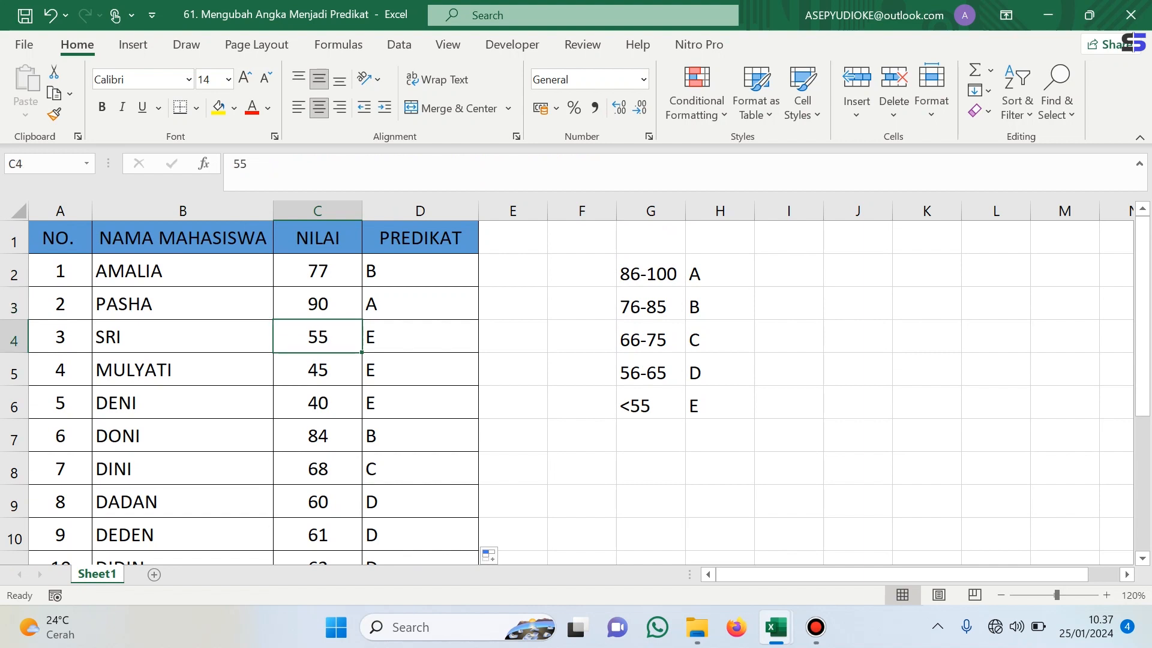
- Duplicate Sheet1 as a copy placed at the end of the workbook
left_click(582, 402)
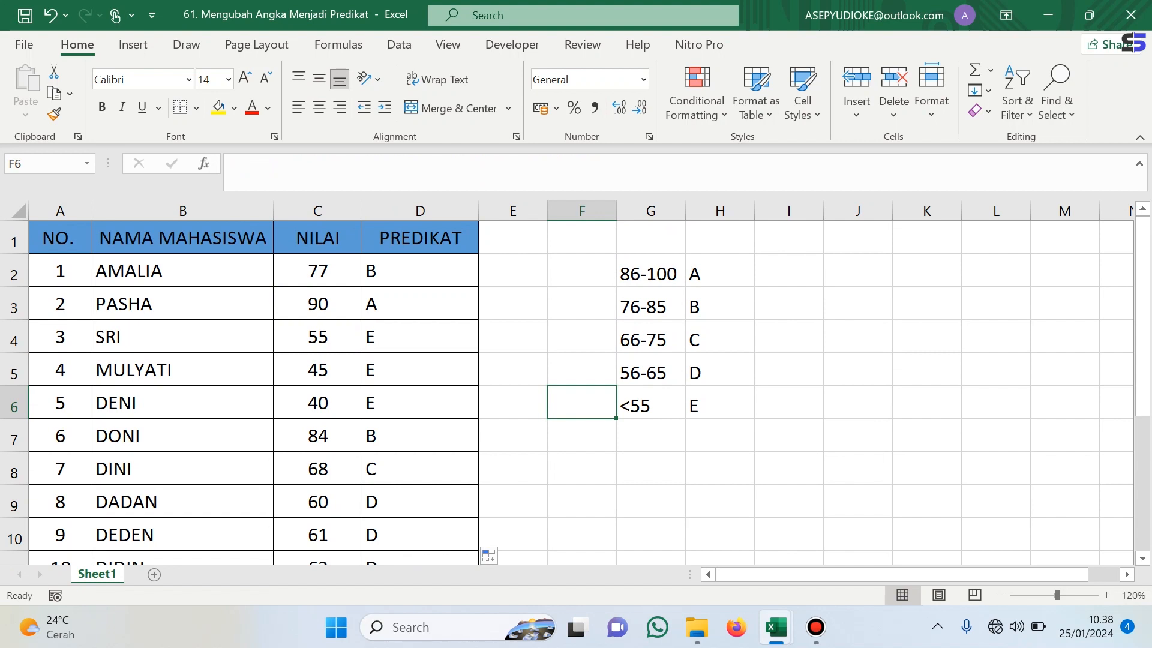
right_click(108, 574)
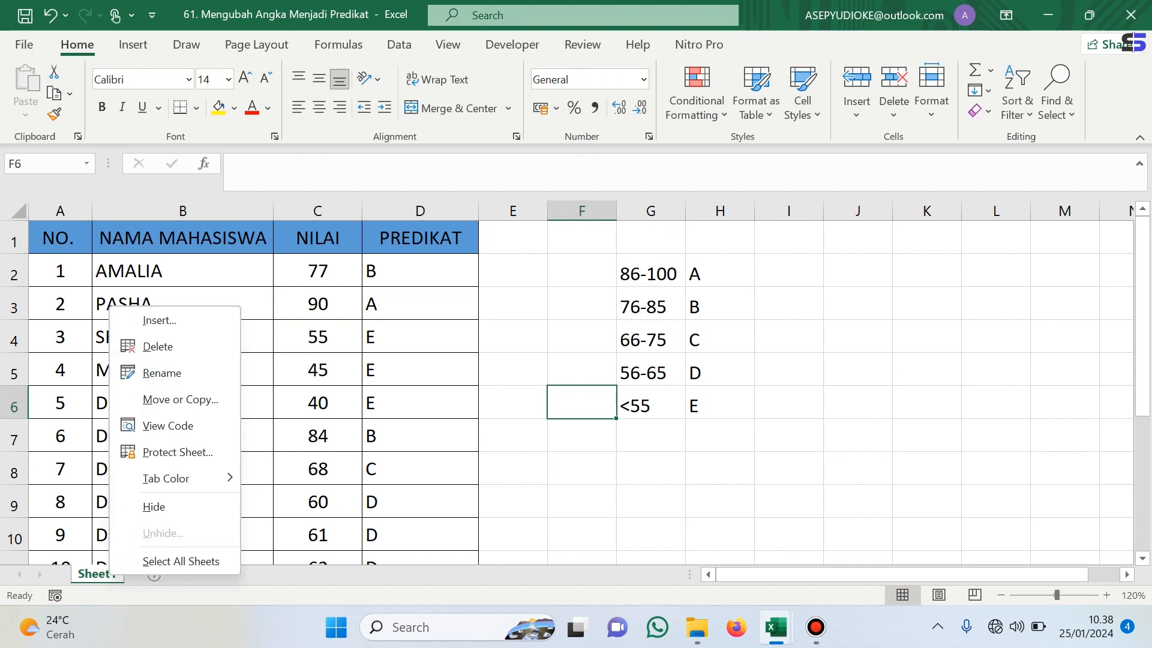
left_click(180, 399)
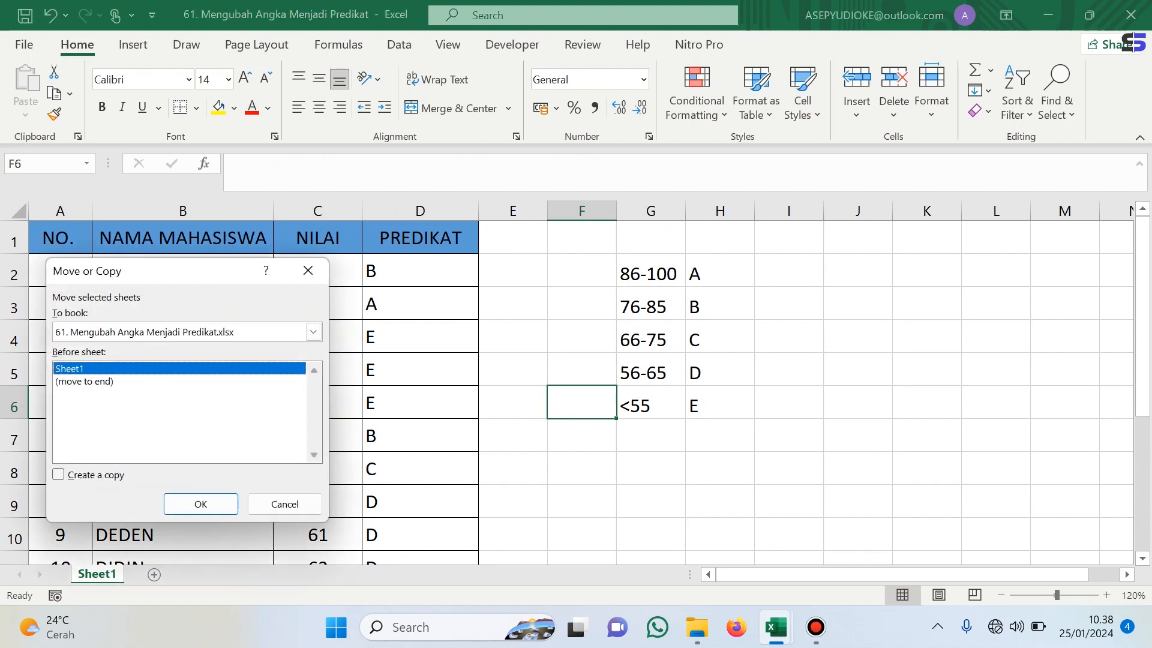
left_click(90, 382)
left_click(58, 475)
left_click(200, 504)
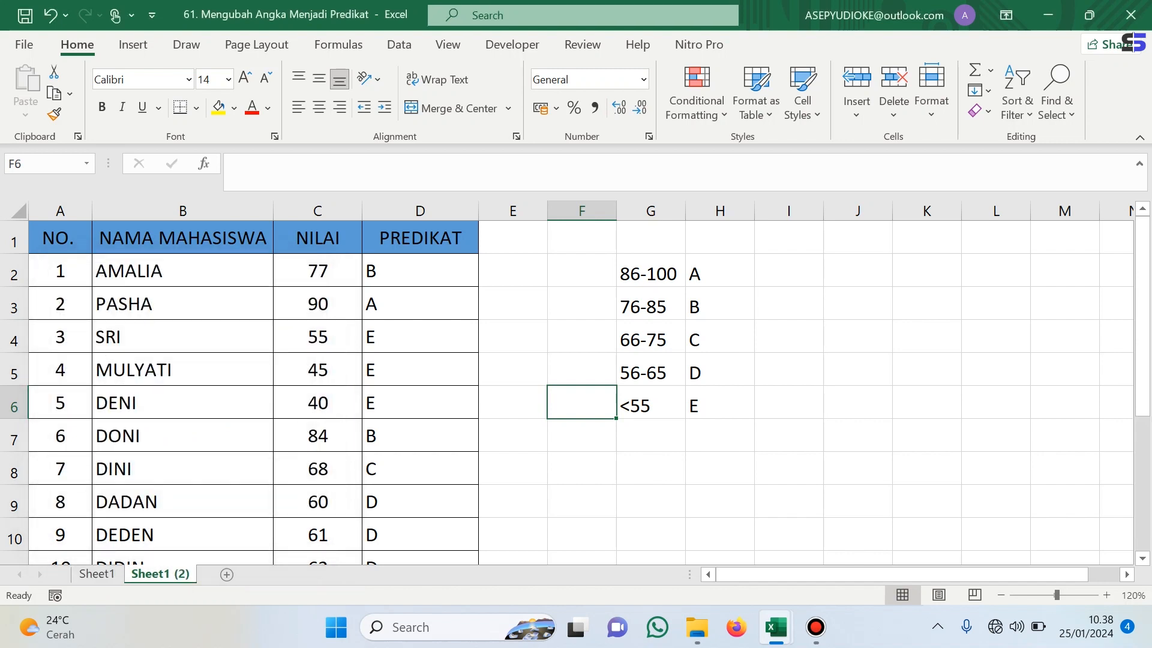
- Clear the grades from the PREDIKAT column on the copied sheet
left_click_drag(420, 271, 456, 516)
key("Delete")
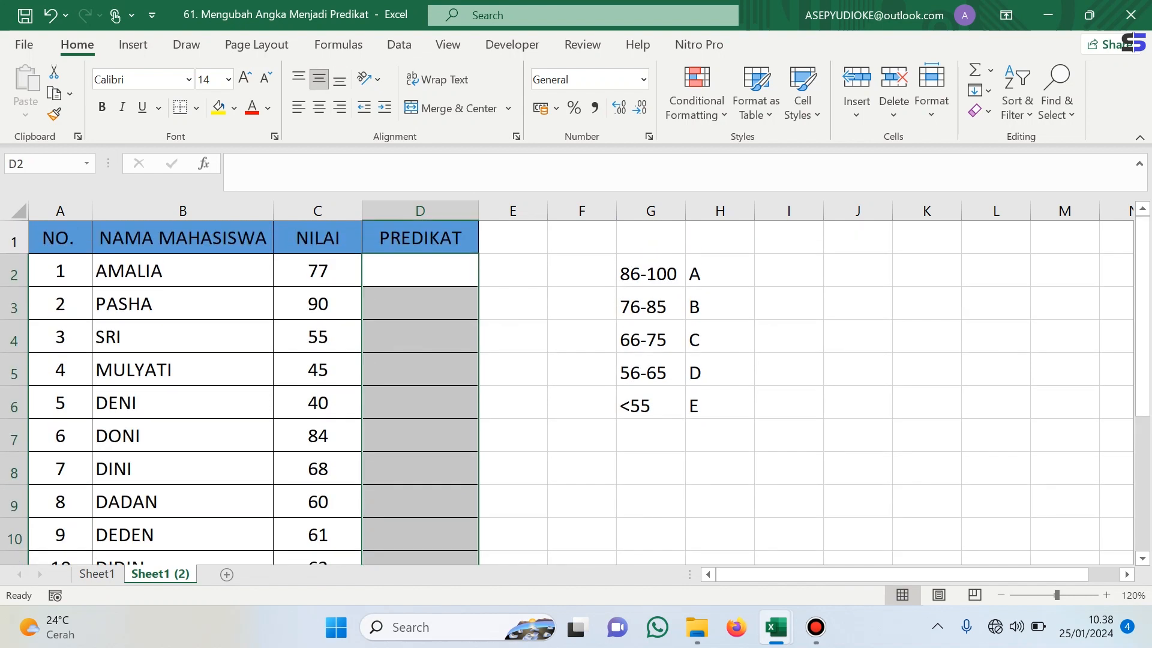
- Define the name BatasA for cell G2
left_click(513, 369)
left_click(650, 271)
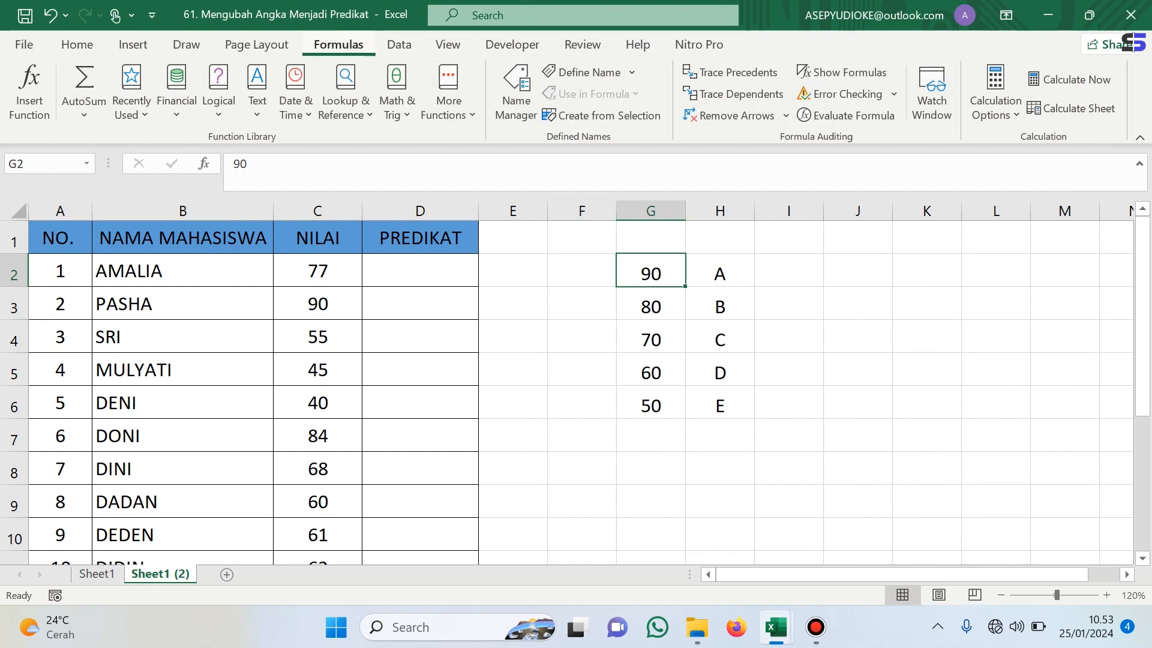
left_click(582, 72)
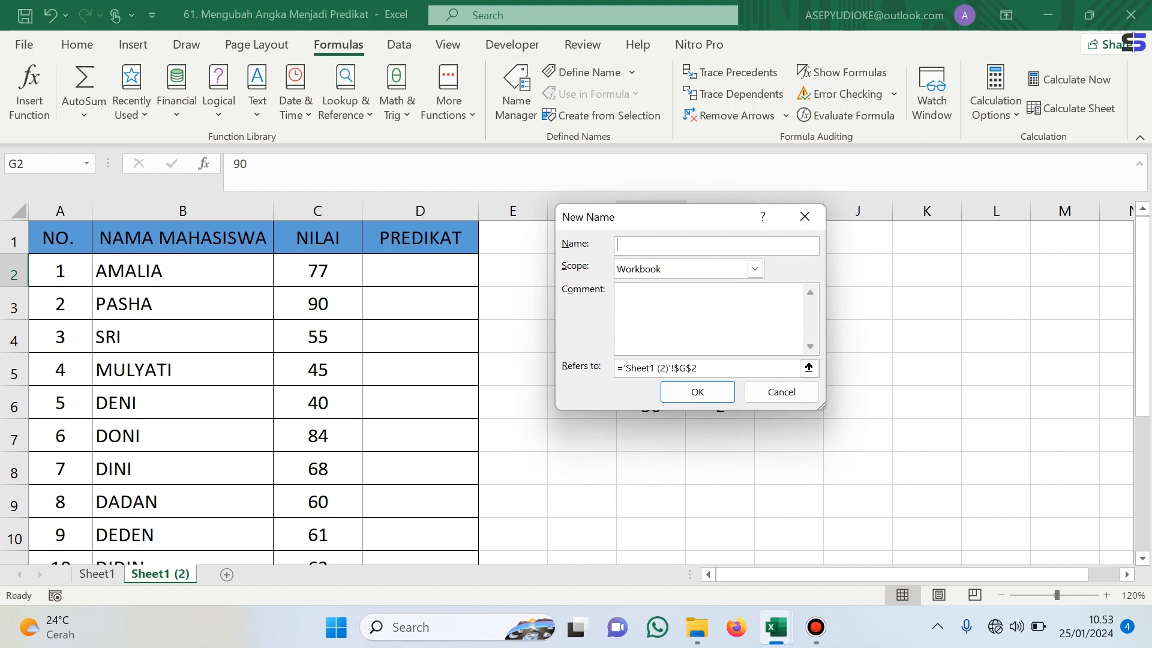
type("BatasA")
key("Return")
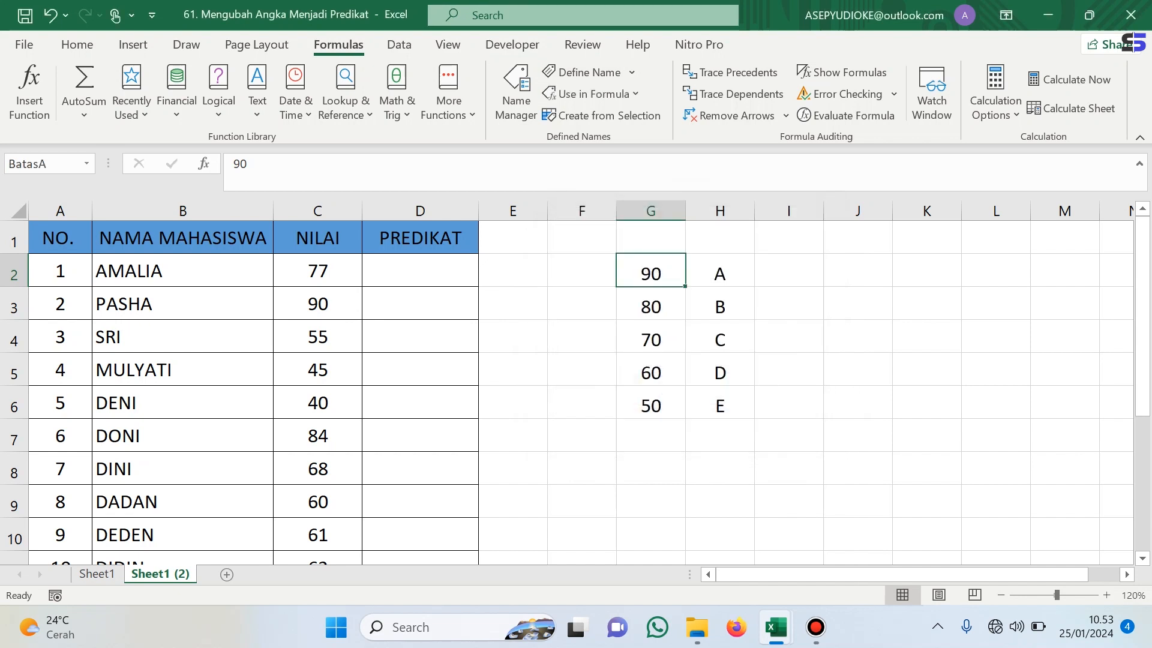
- Define the name BatasB for cell G3
left_click(651, 305)
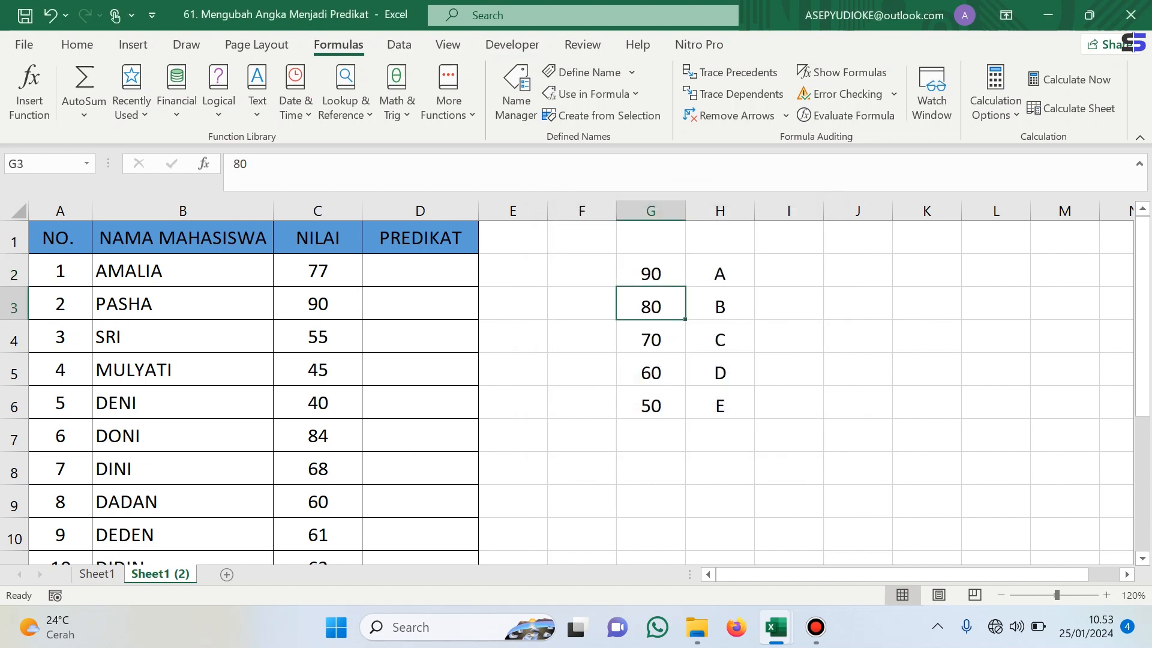
left_click(582, 72)
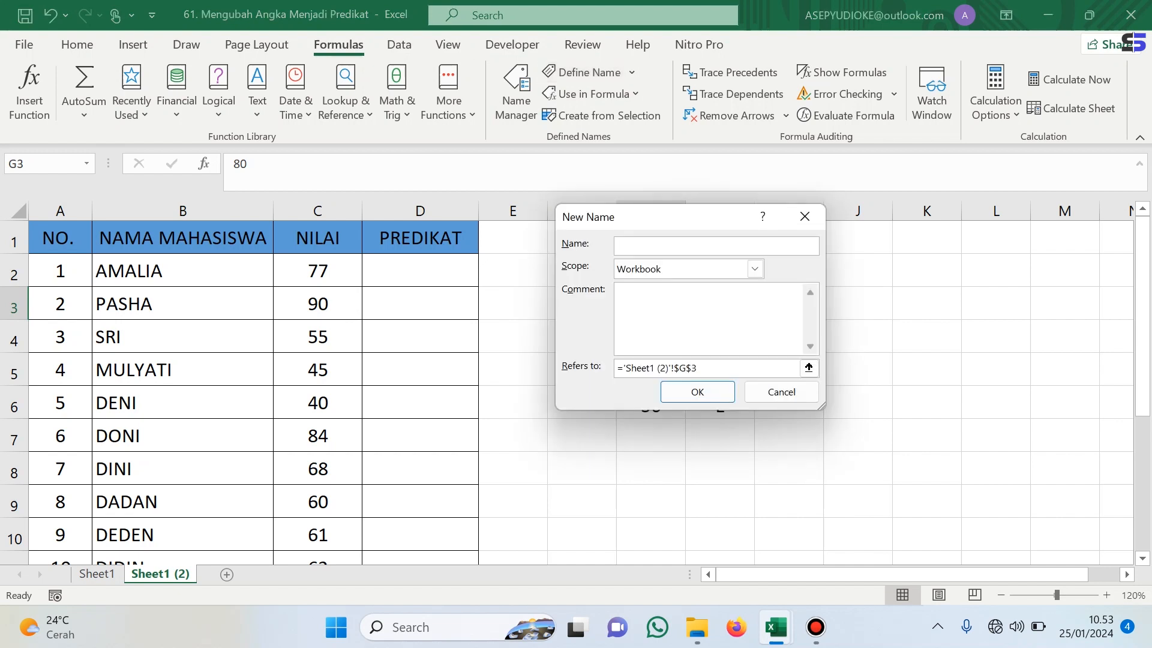
type("Ba")
type("tasa")
type("B")
key("Return")
- Define the name BatasC for cell G4
left_click(651, 337)
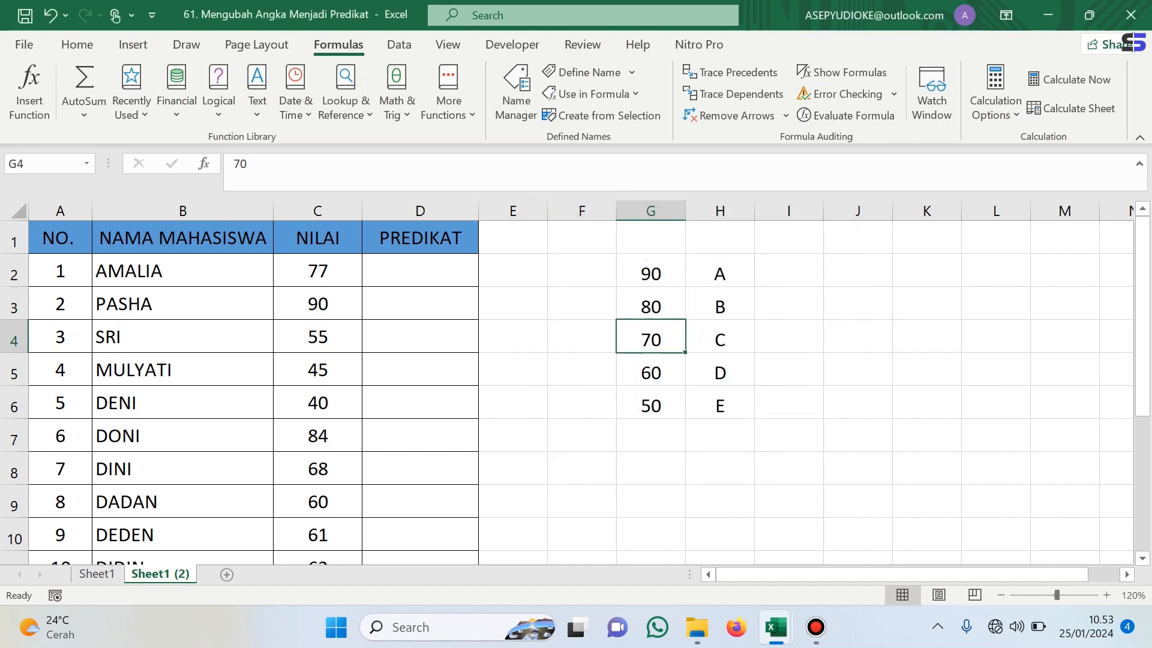
left_click(582, 72)
type("Batas")
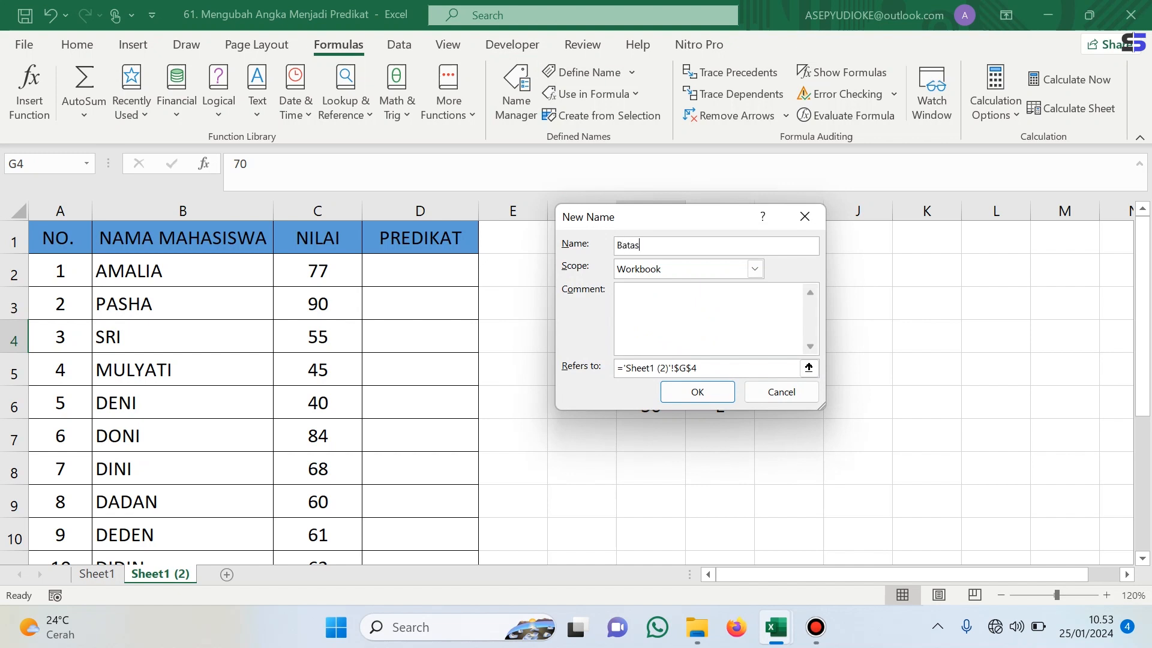
type("C")
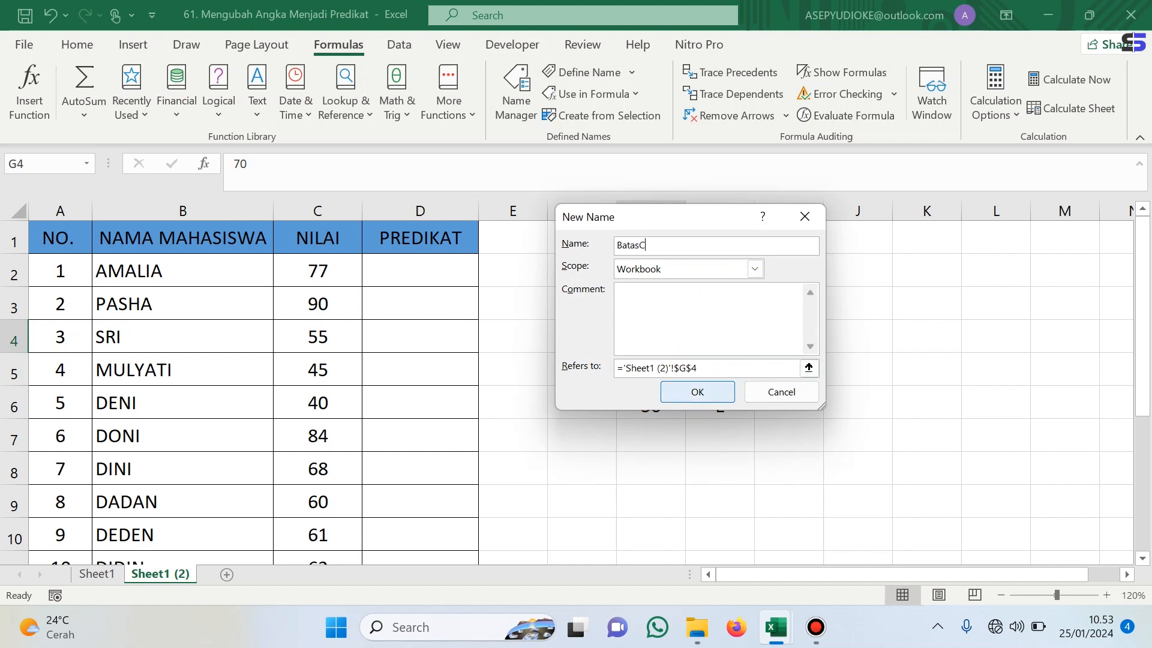
key("Return")
key("Return")
- Define the name BatasD for cell G5
left_click(582, 72)
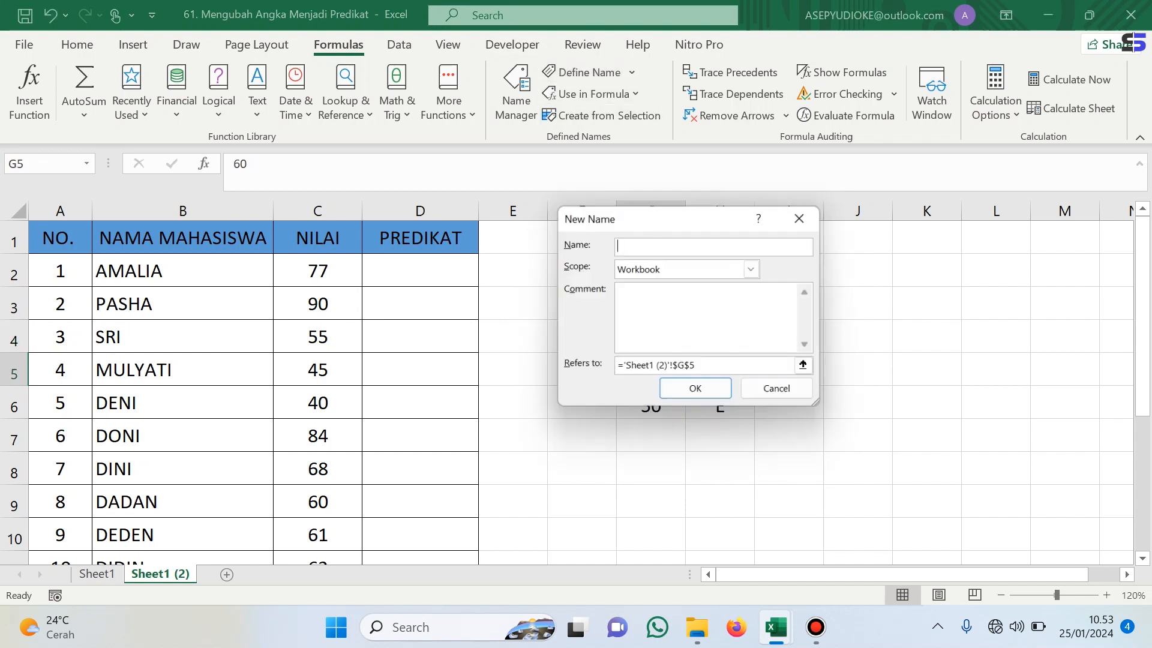
type("Batas")
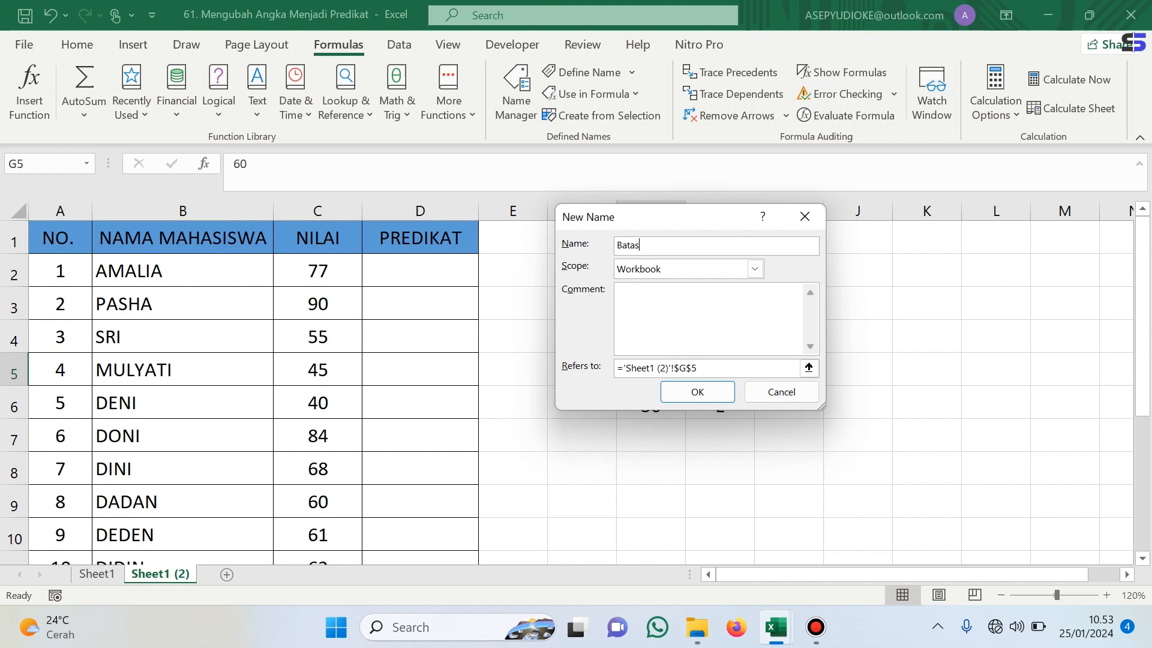
type("D")
key("Return")
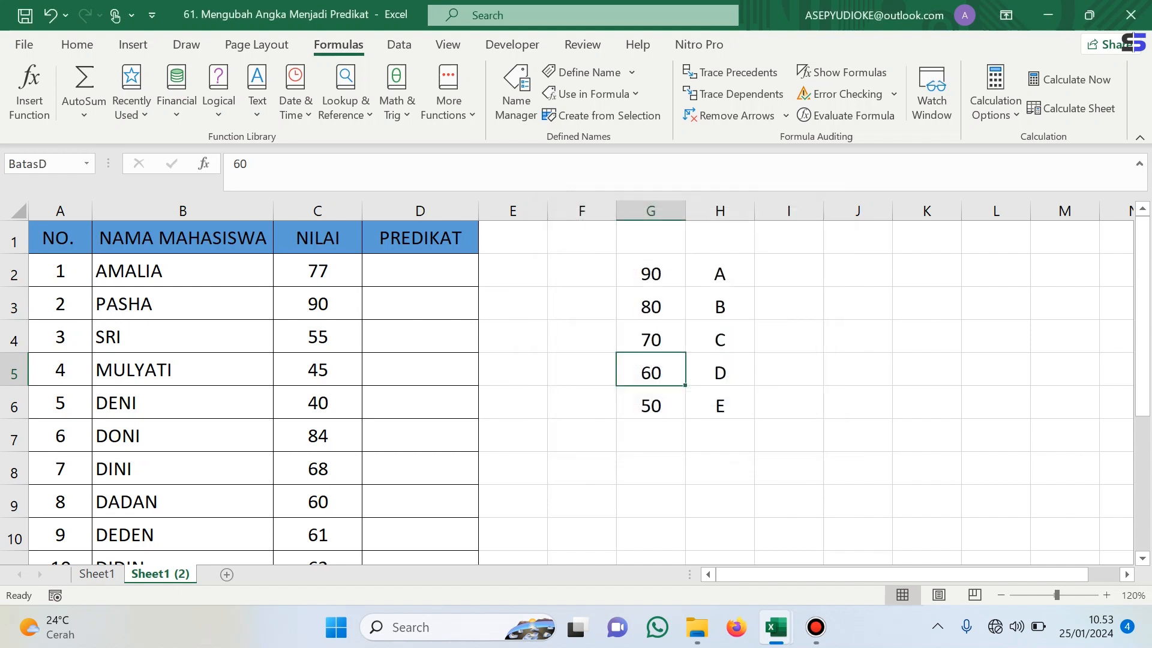
- Define the name BatasE for cell G6
key("Return")
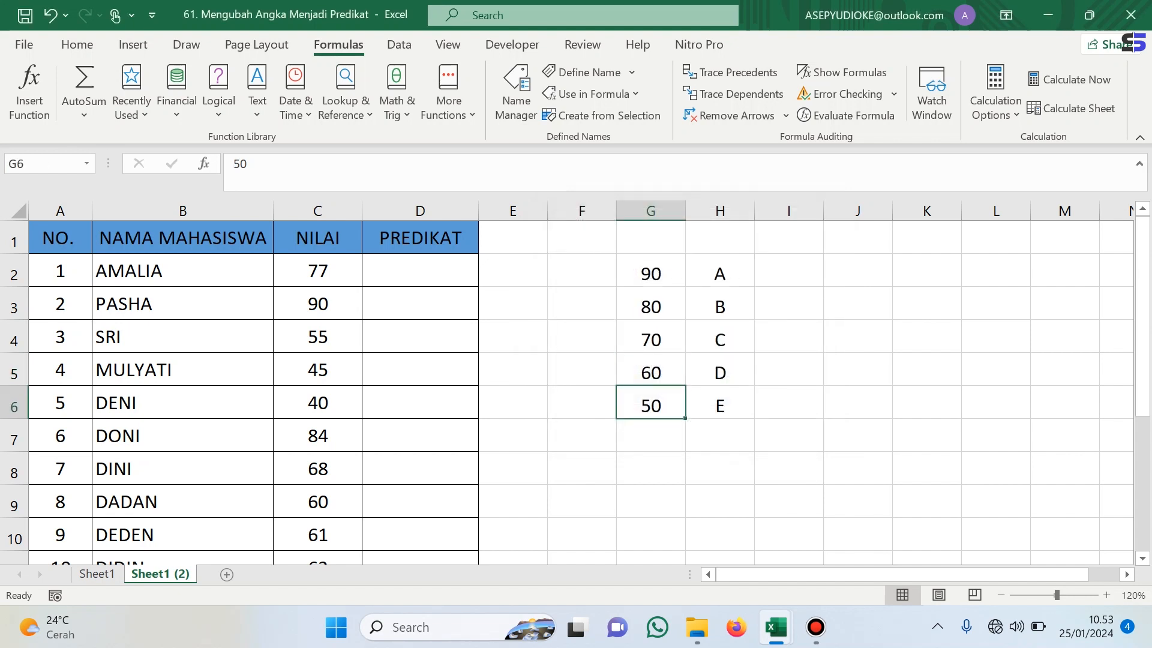
left_click(582, 72)
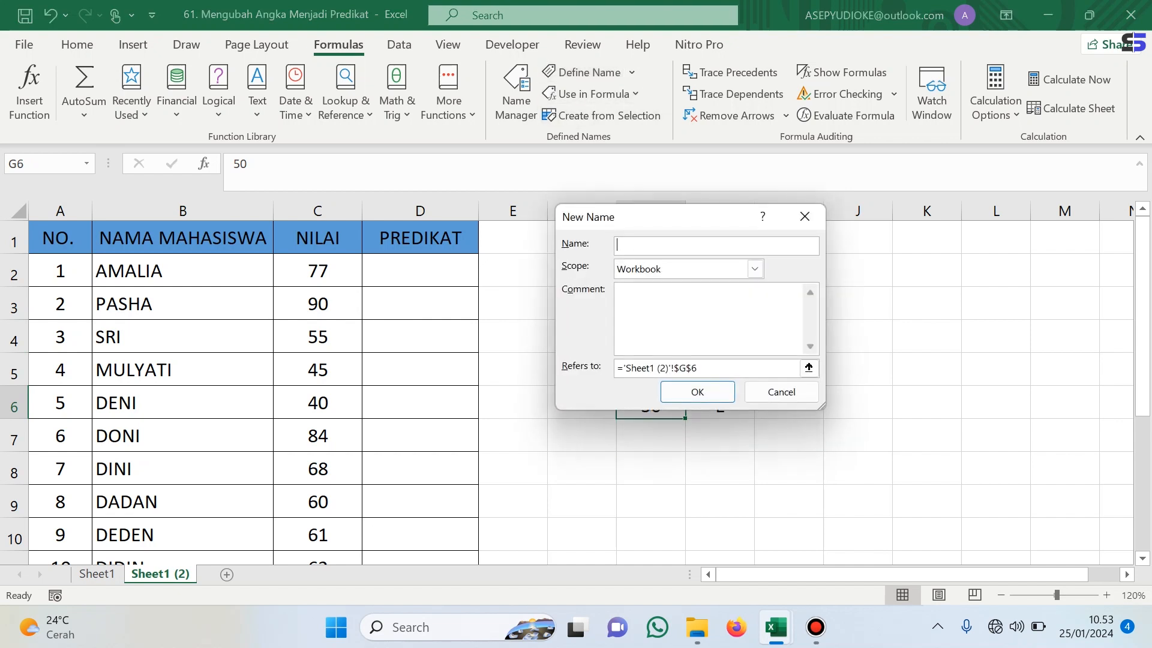
type("BatasE")
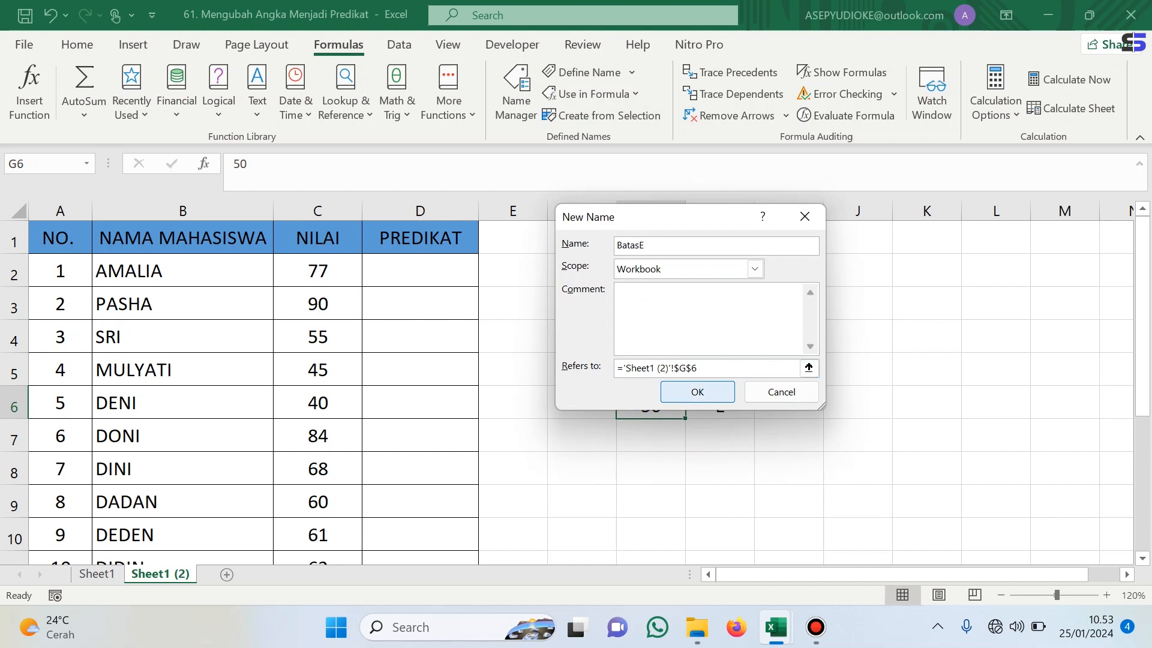
left_click(697, 391)
- In D2, start an IF formula returning "A" when C2 is at least BatasA
left_click(420, 271)
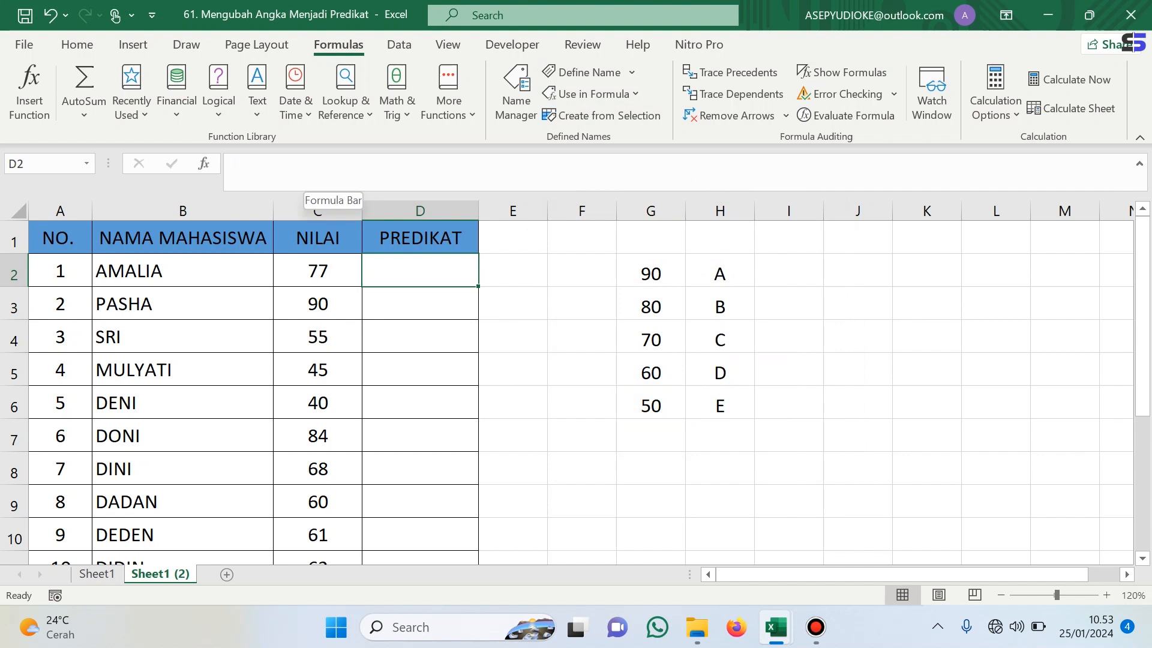
type("=")
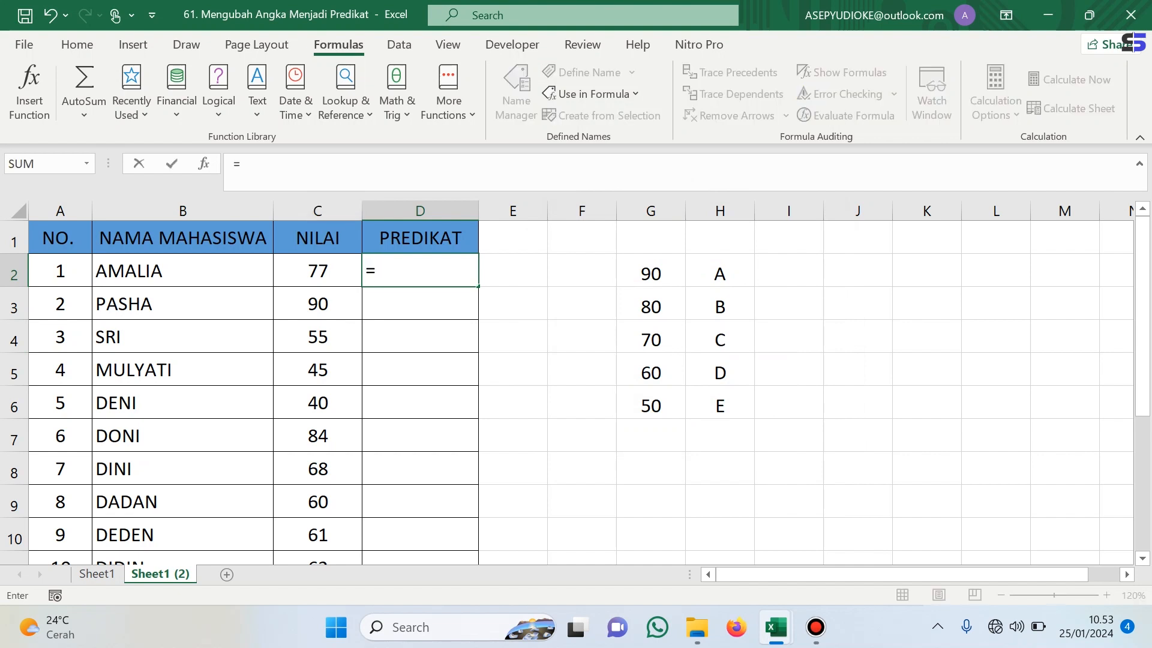
type("if")
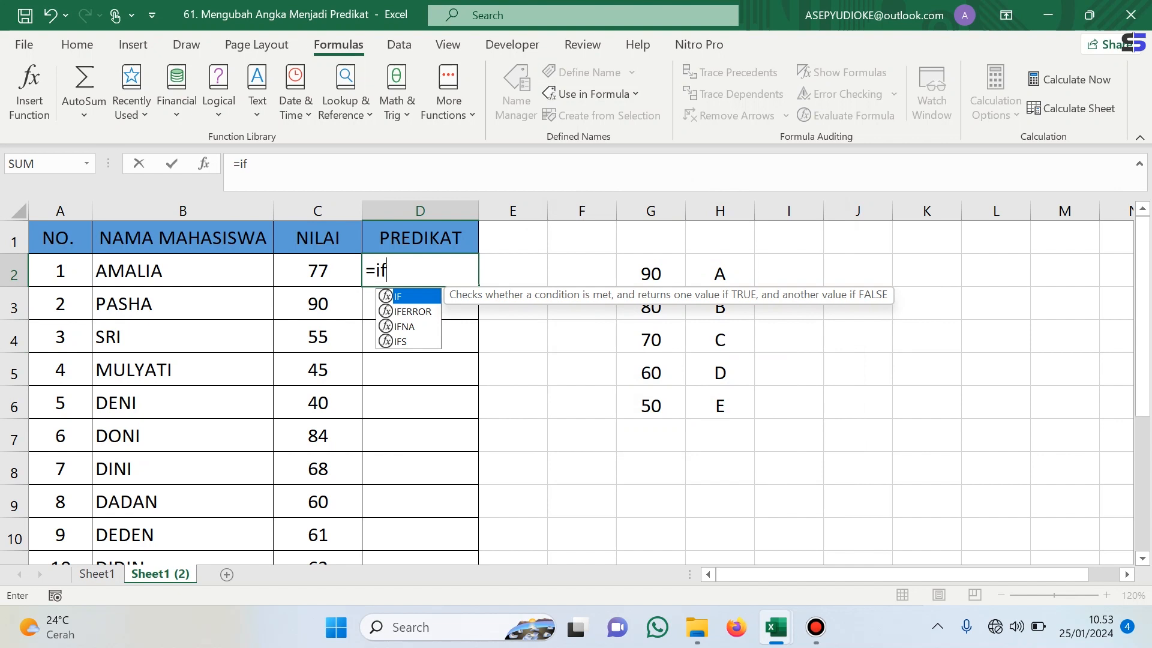
key("Tab")
key("Left")
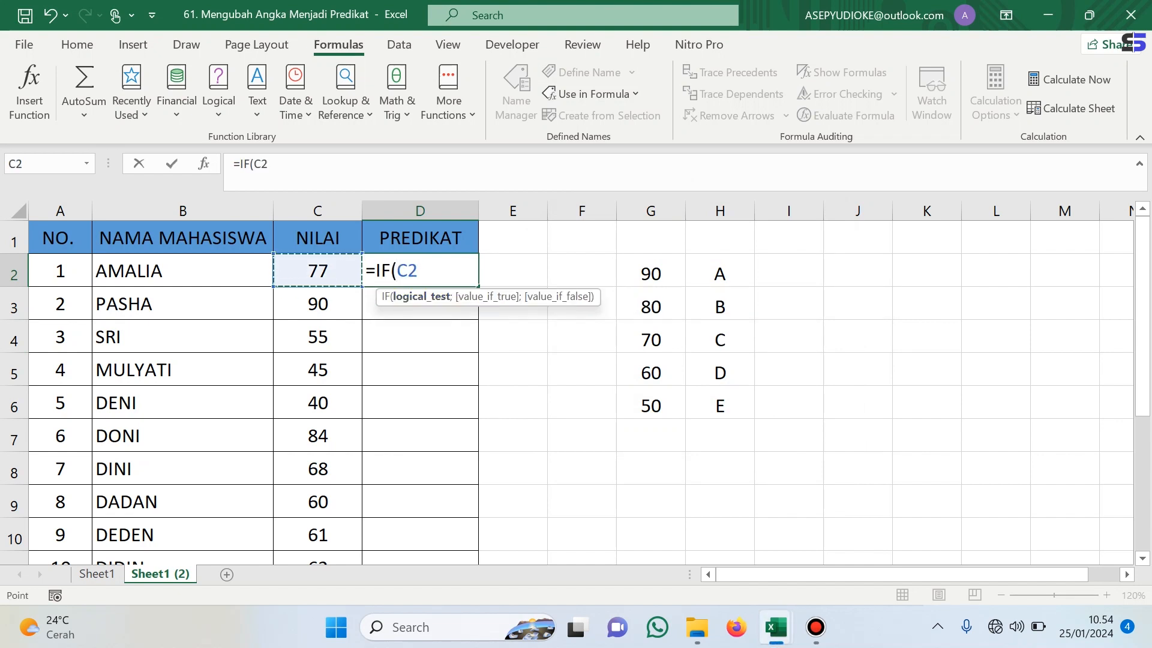
type(">=")
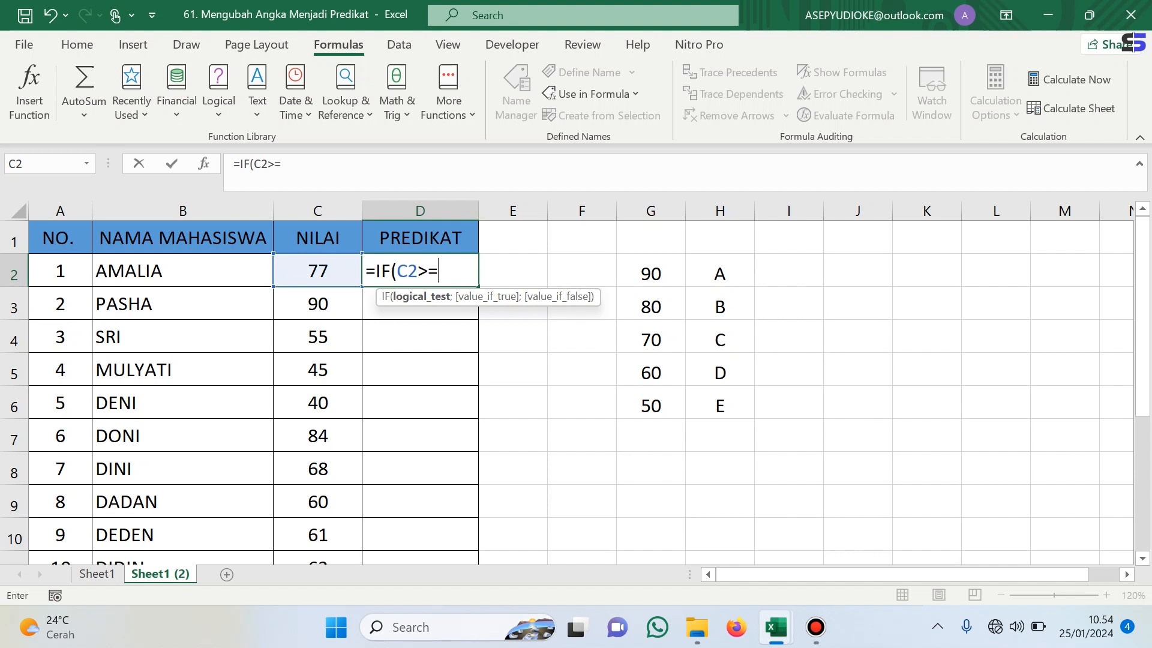
type("ba")
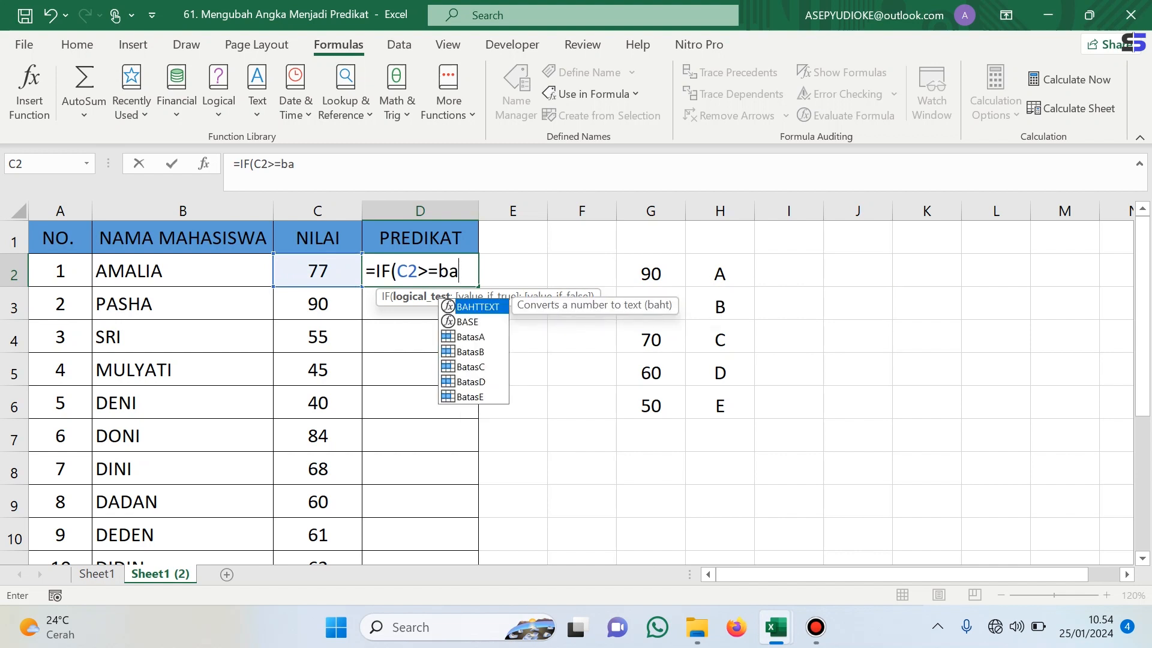
key("Down")
key("Down")
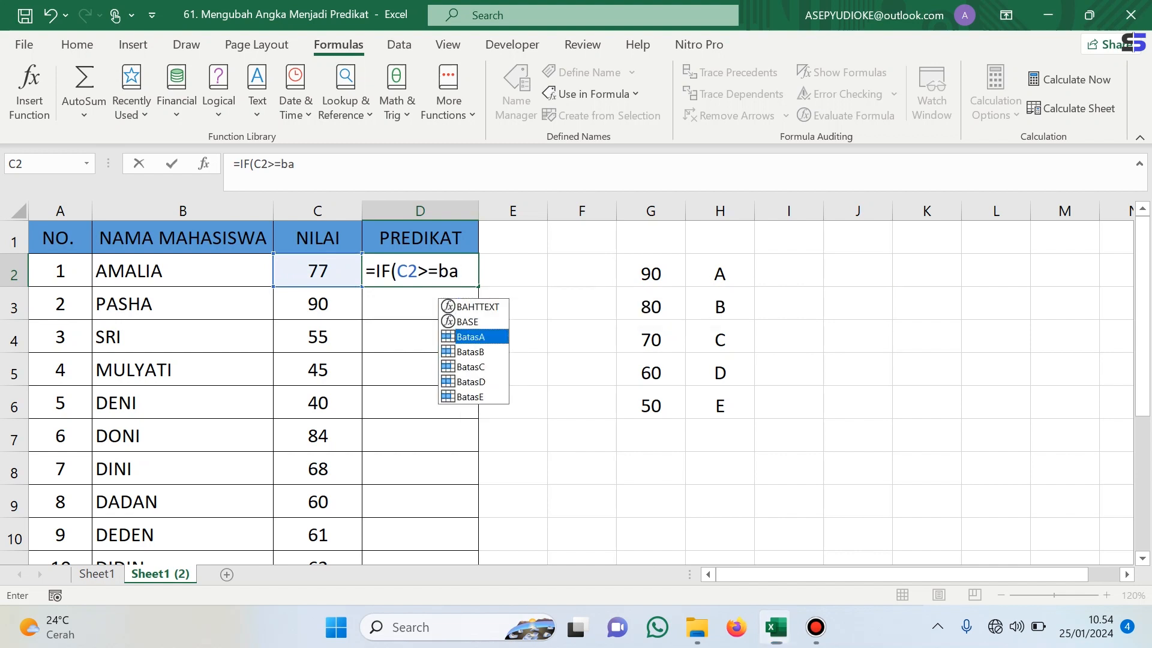
key("Tab")
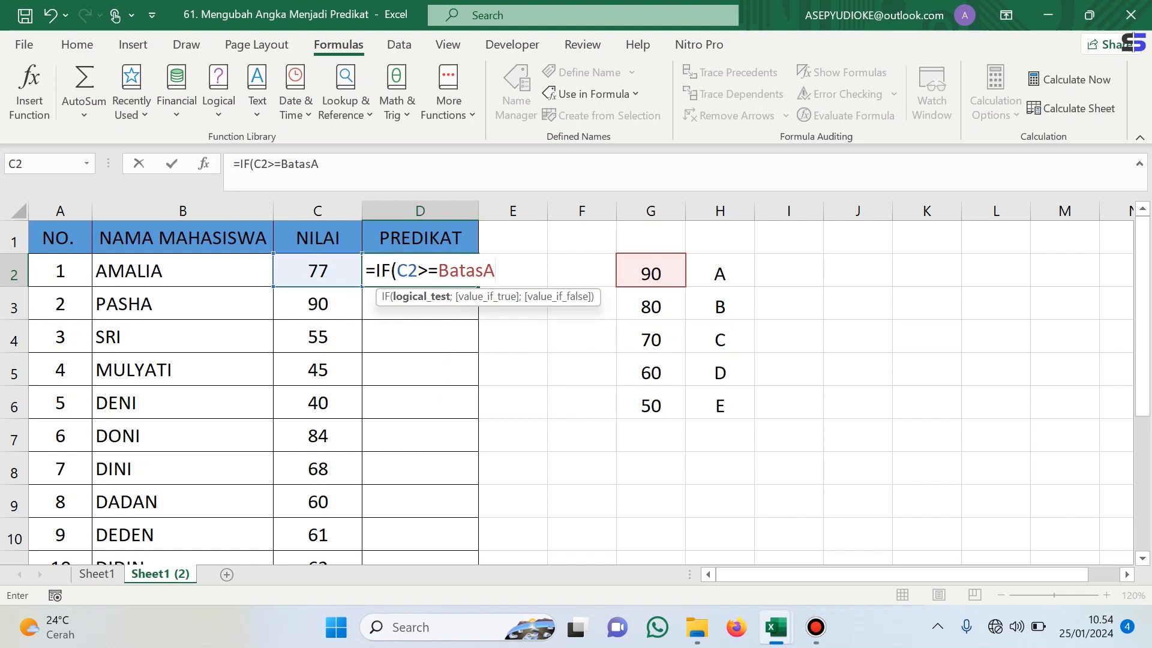
type(";")
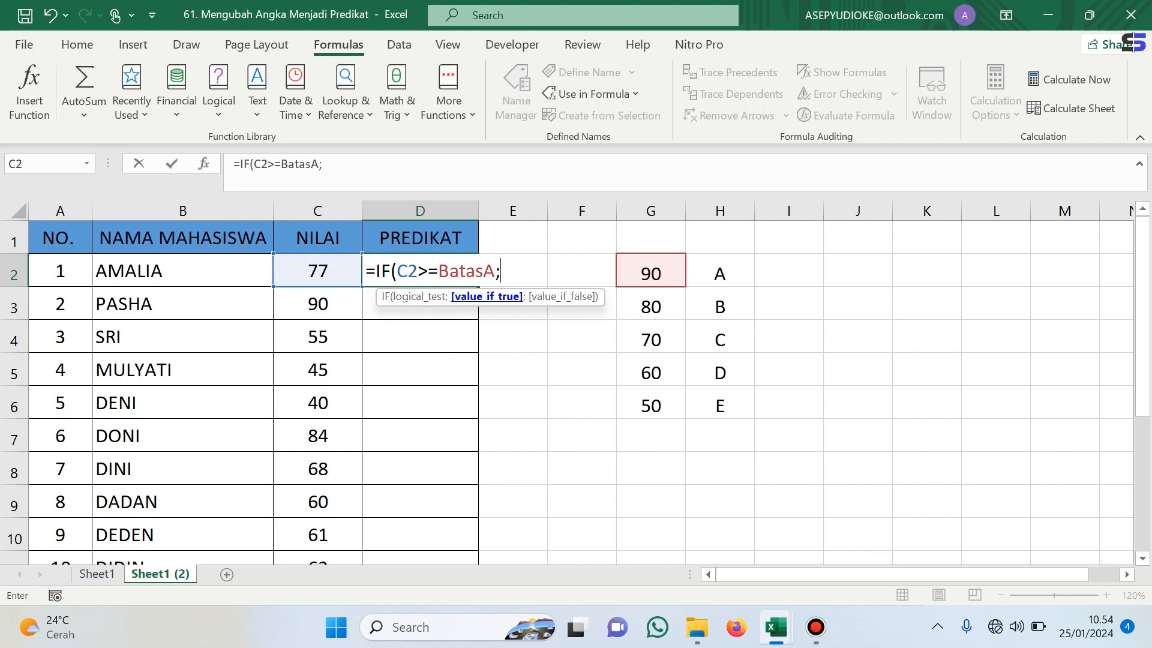
type("\"A\";")
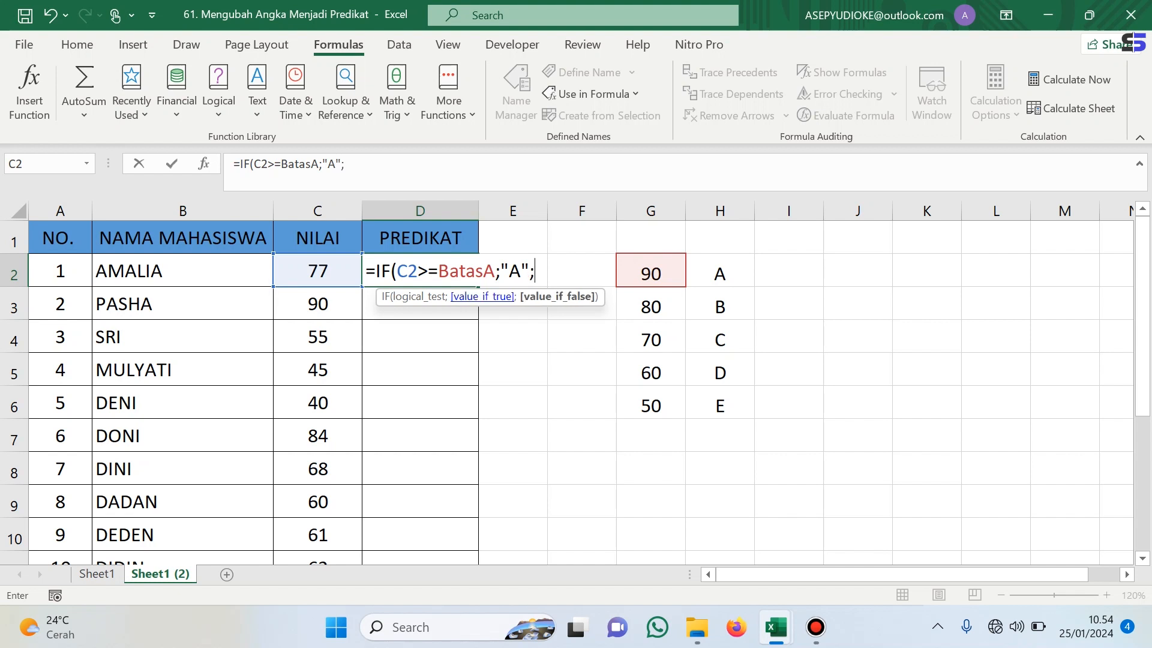
type("if")
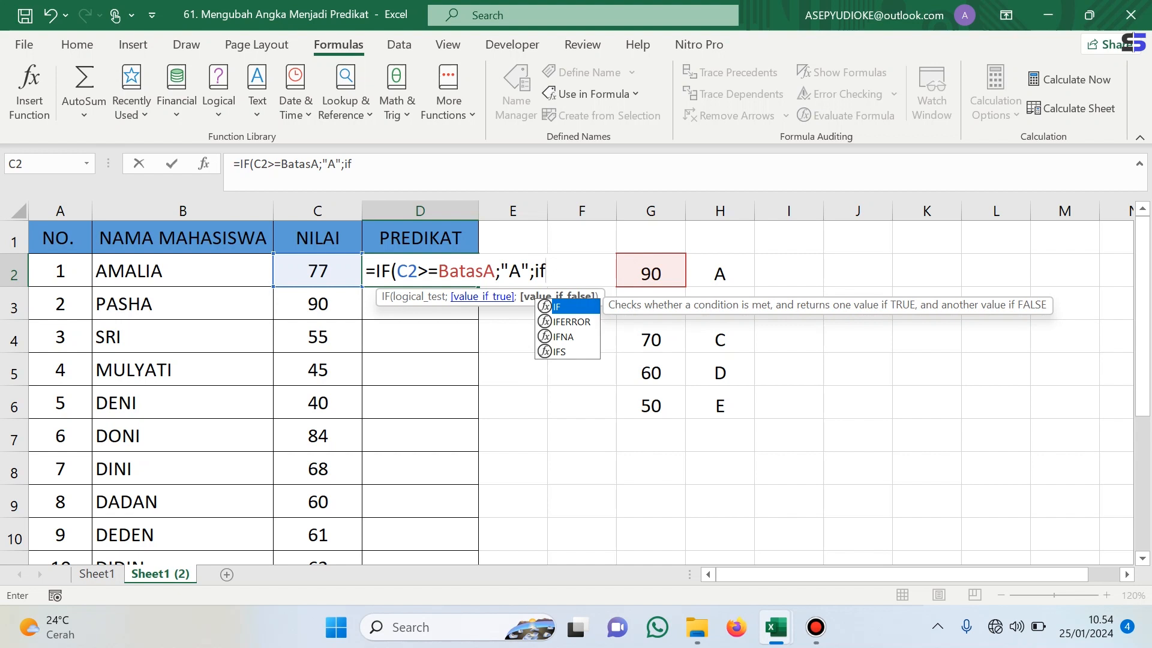
- Nest a second IF returning "B" when C2 is at least BatasB
key("BackSpace")
key("BackSpace")
type("IF(C2")
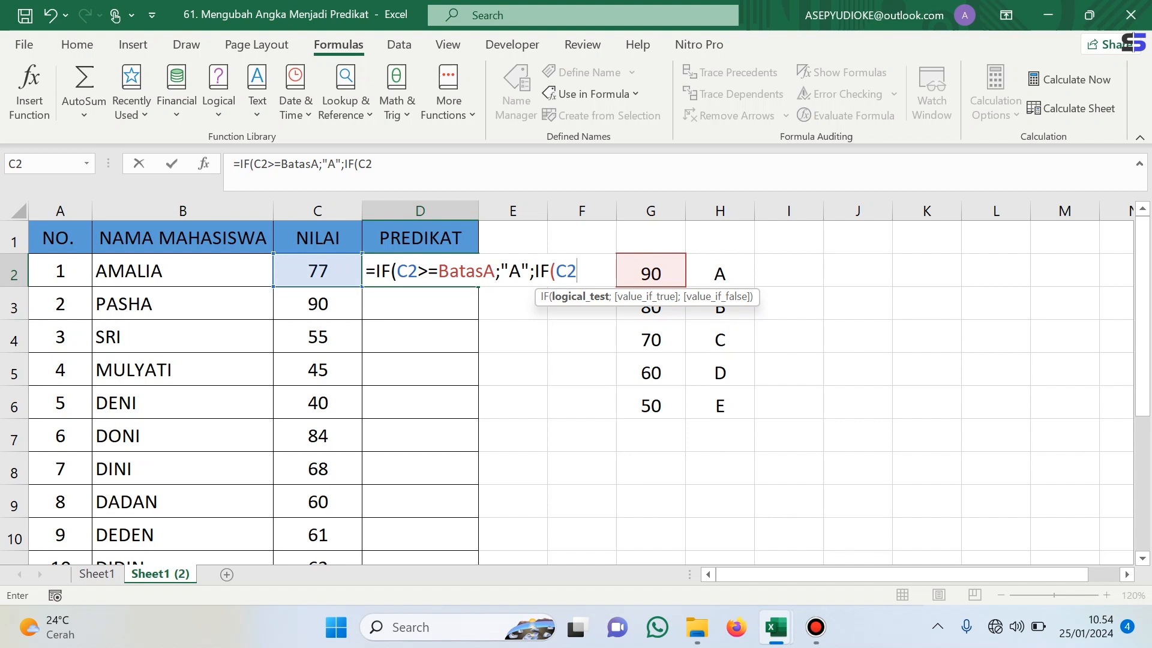
type(">=BA")
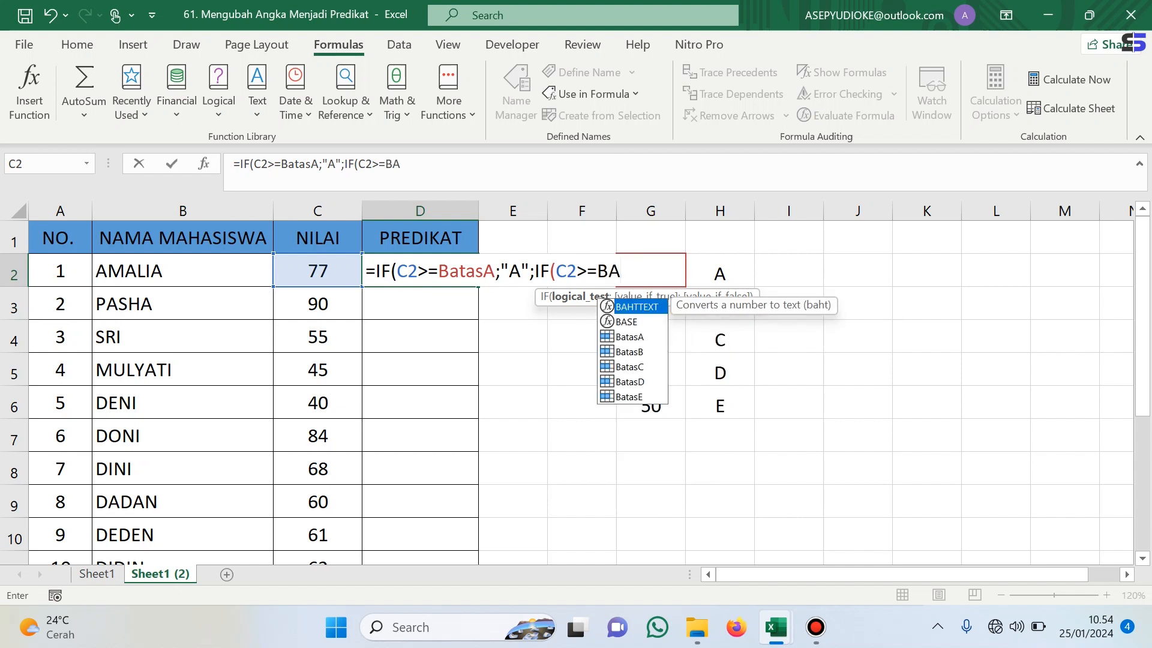
key("Down")
key("Down")
key("Down")
key("Tab")
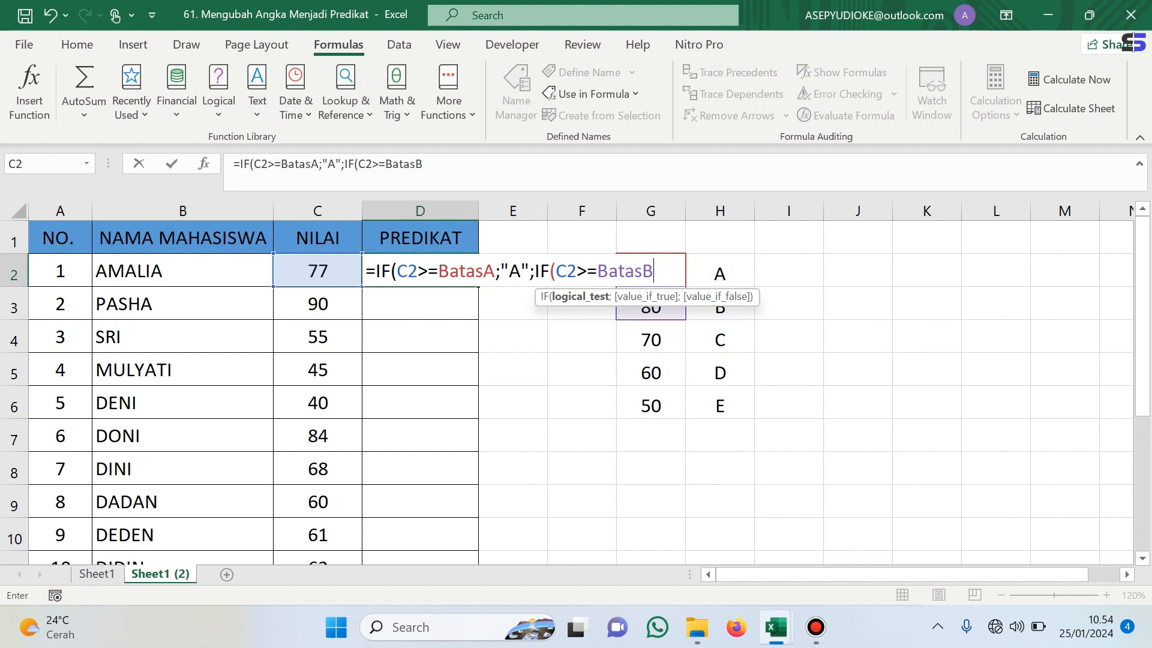
type(";\"B\"")
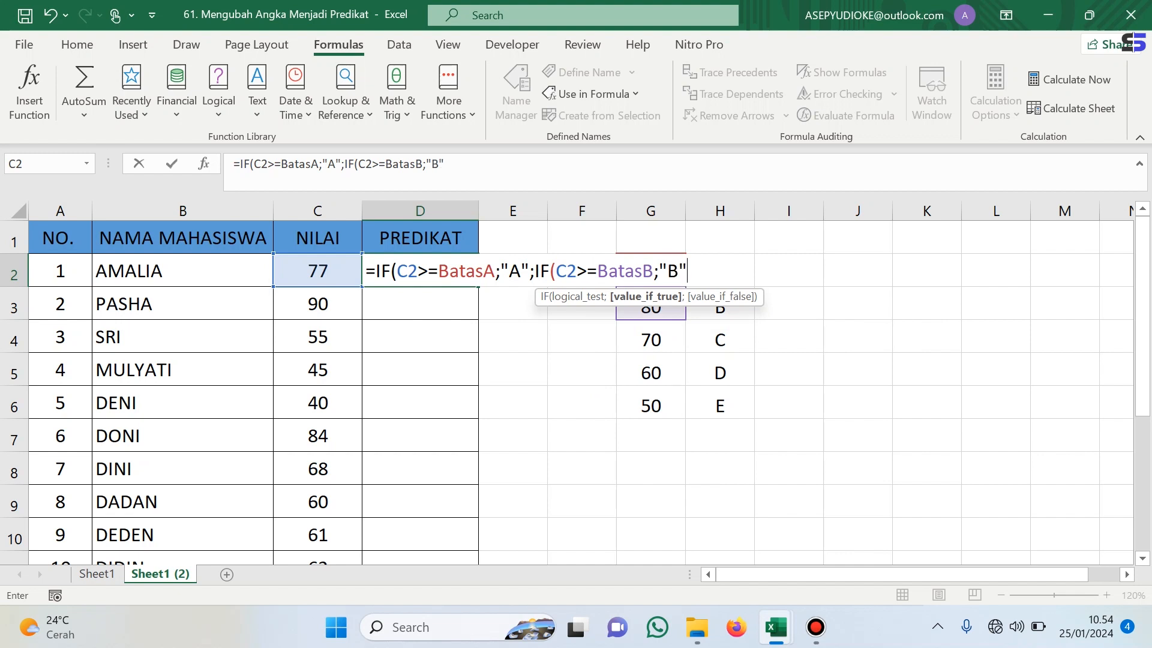
type(";IF")
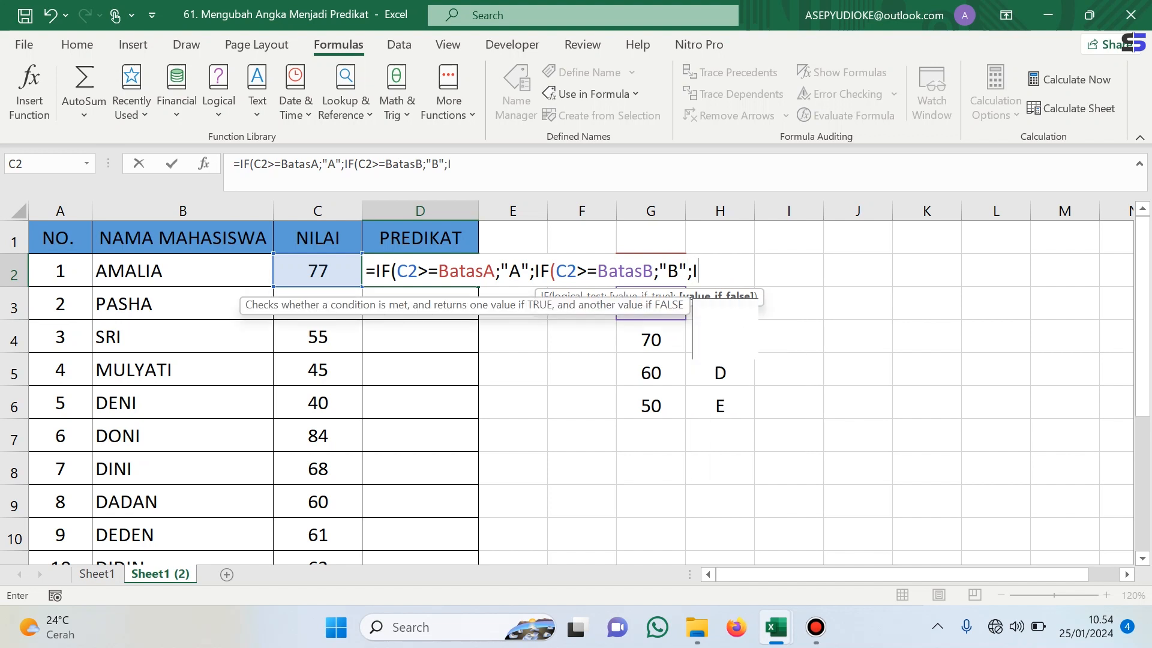
type("(")
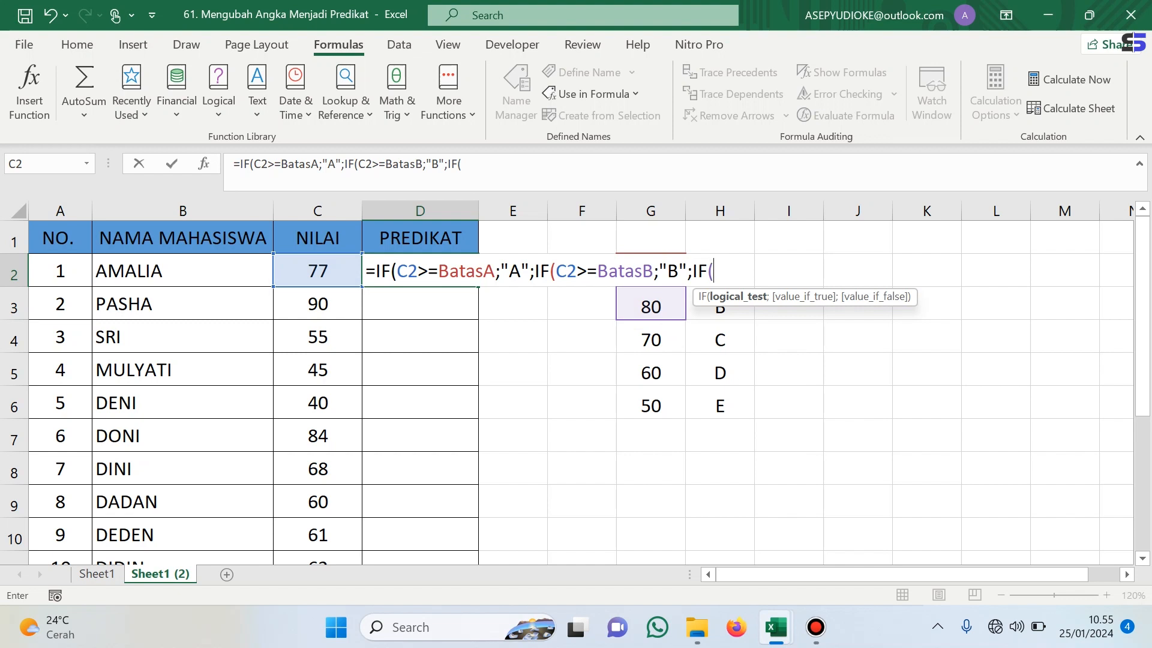
type("C")
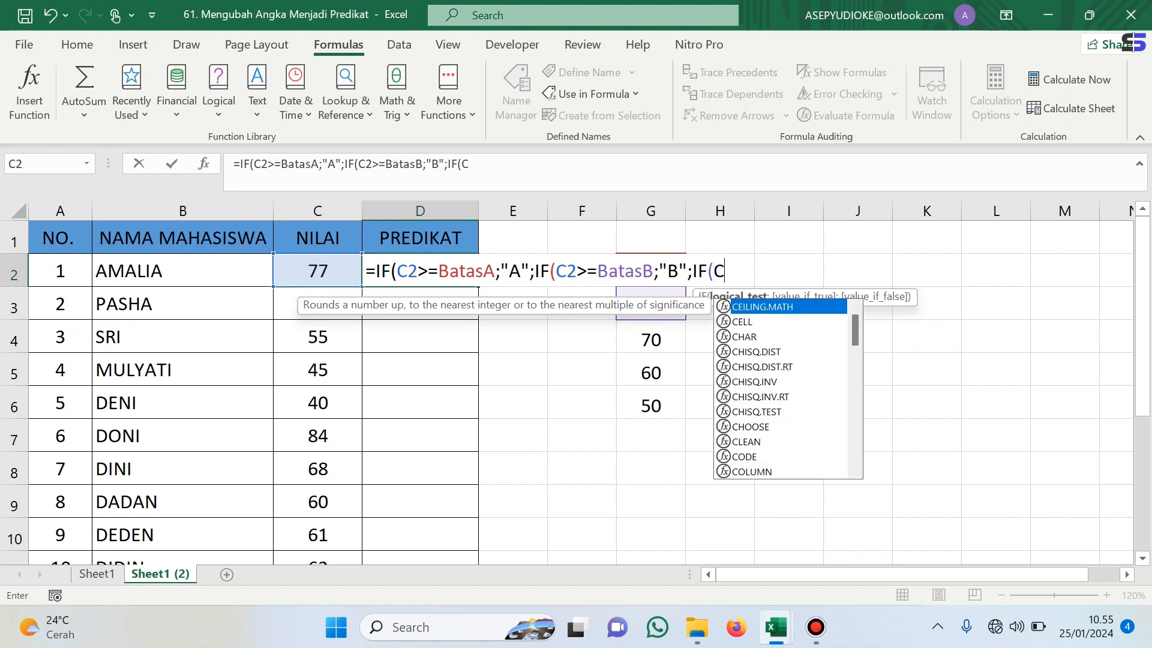
type("2")
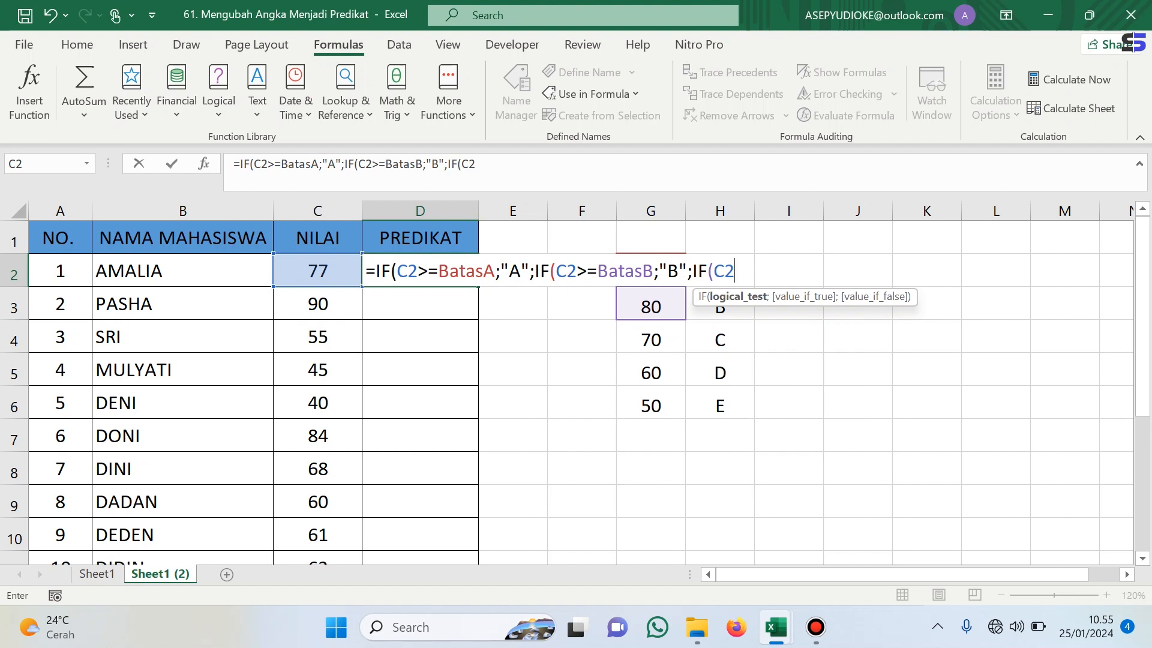
type(">=BA")
- Nest a third IF returning "C" when C2 is at least BatasC
key("Down")
key("Down")
key("Down")
key("Down")
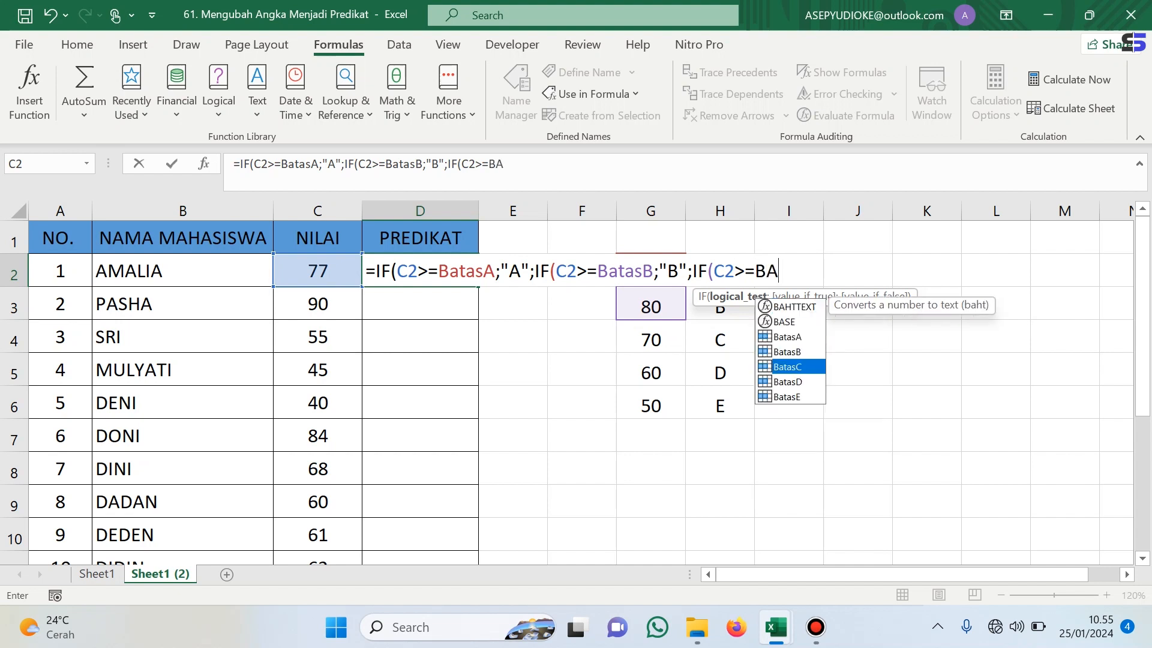
key("Tab")
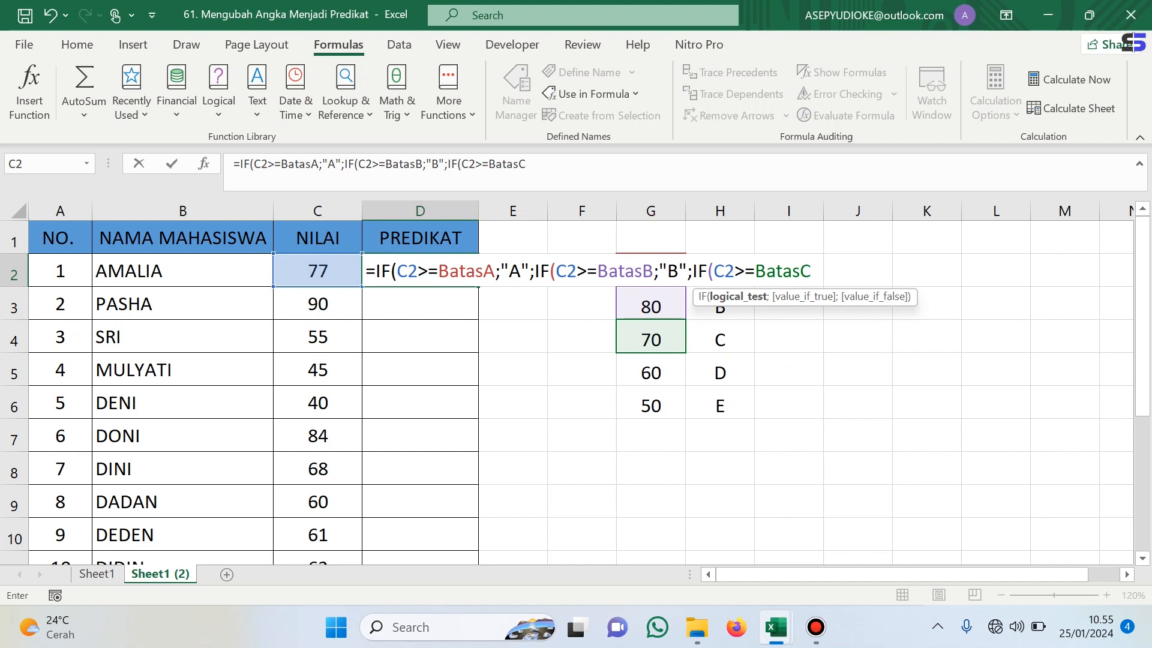
type(";")
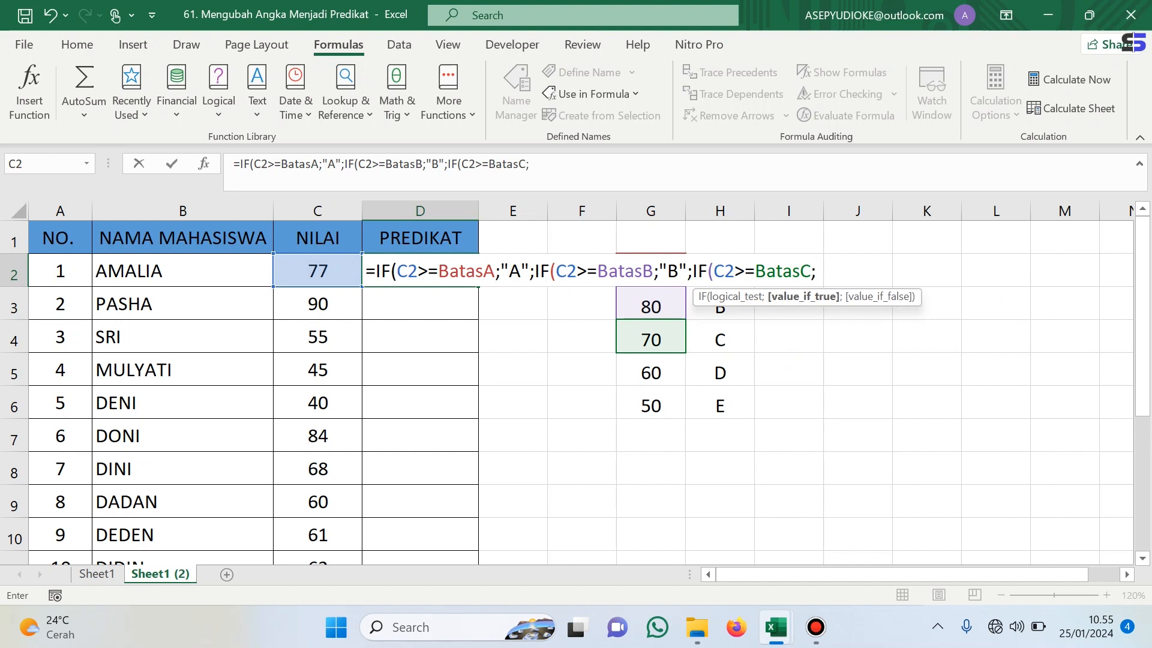
type("\"C\";")
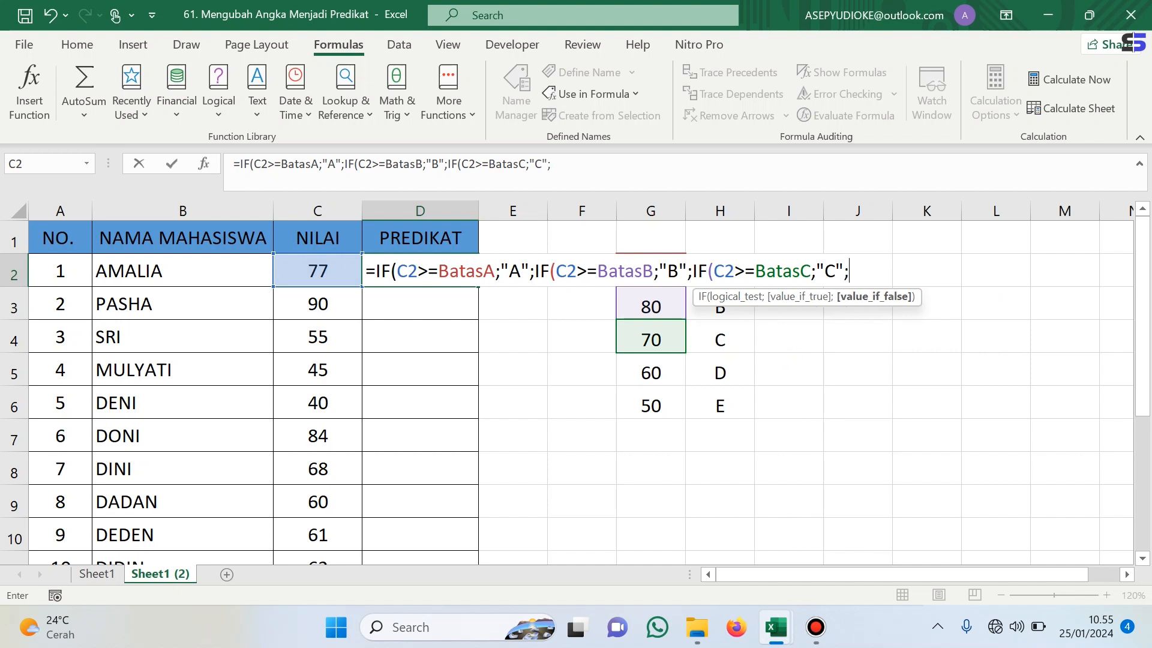
type("IF")
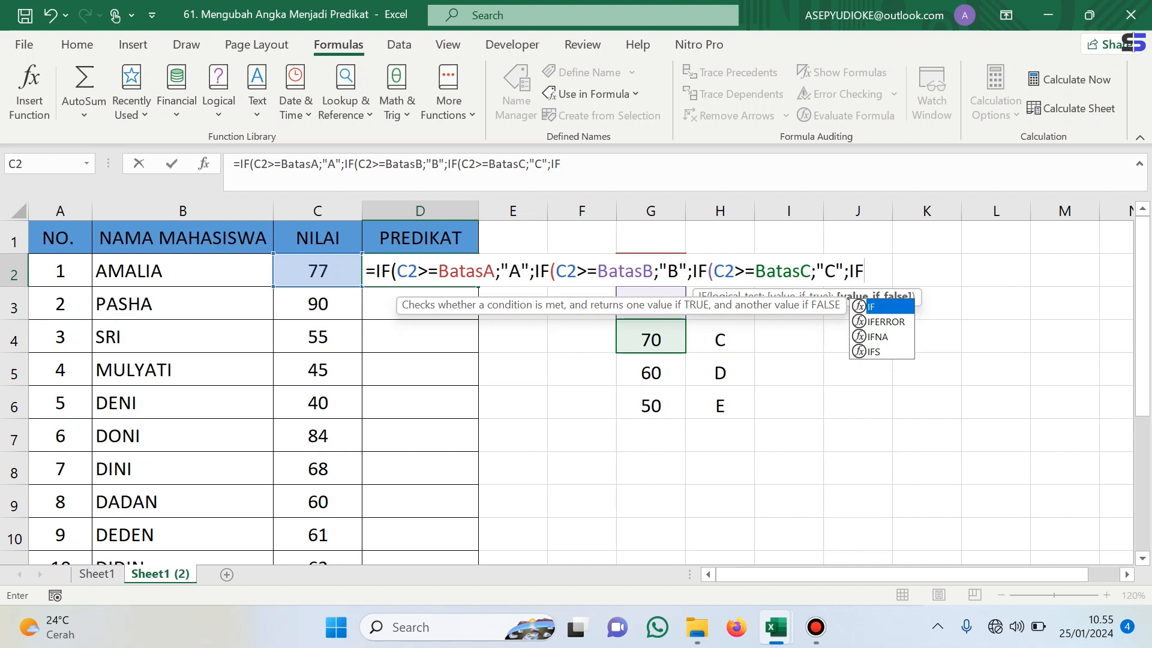
- Nest a fourth IF returning "D" when C2 is at least BatasD
type("(C2")
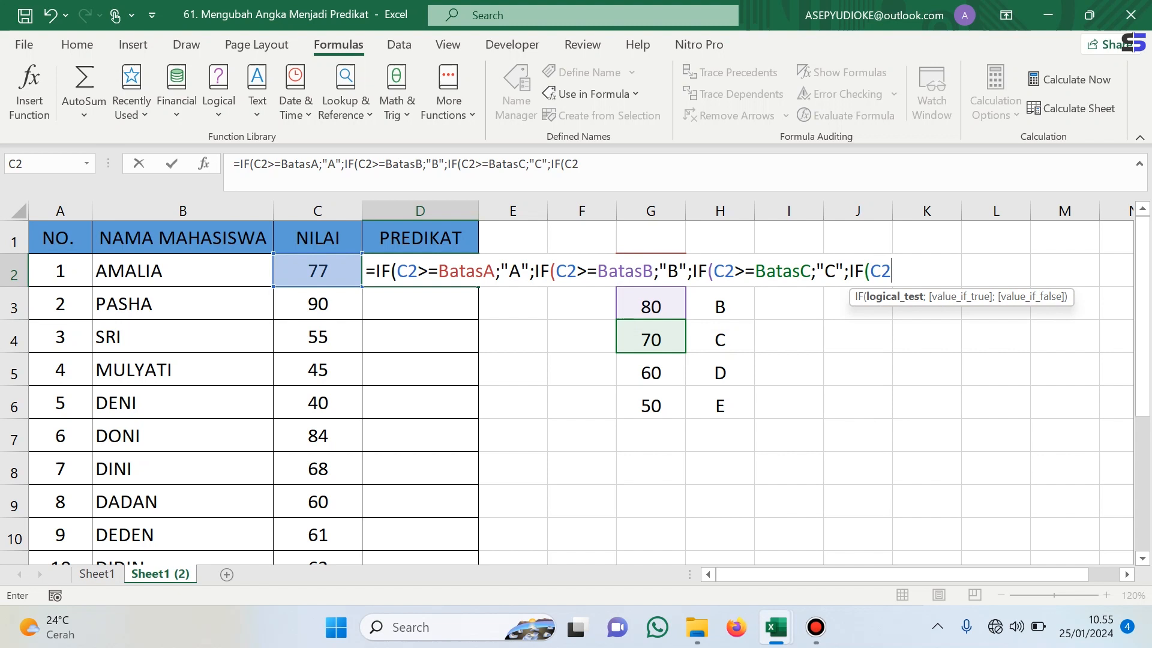
type(">=BA")
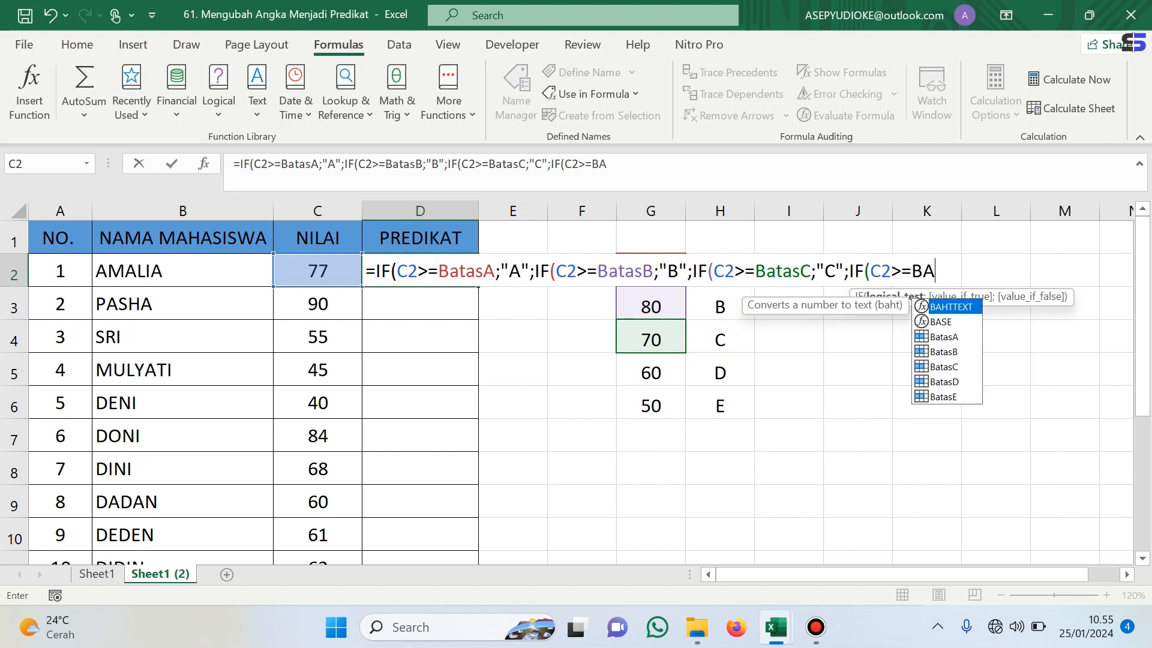
key("Down")
key("Down")
key("Down")
key("Down")
key("Down")
key("Tab")
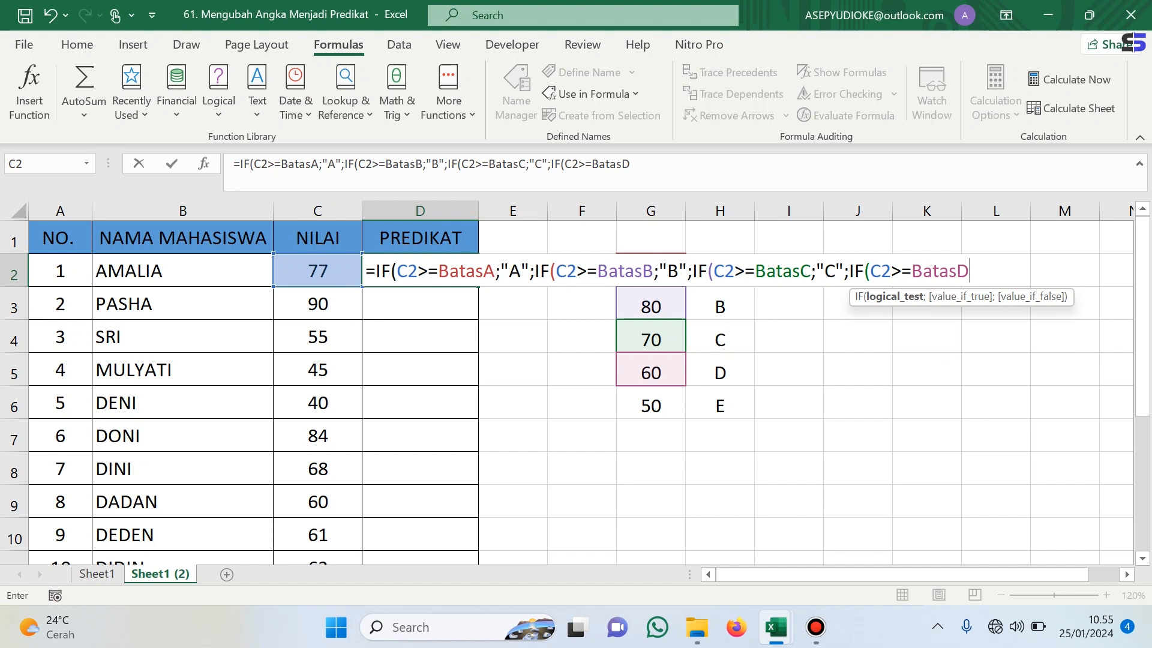
type(";\"D\";")
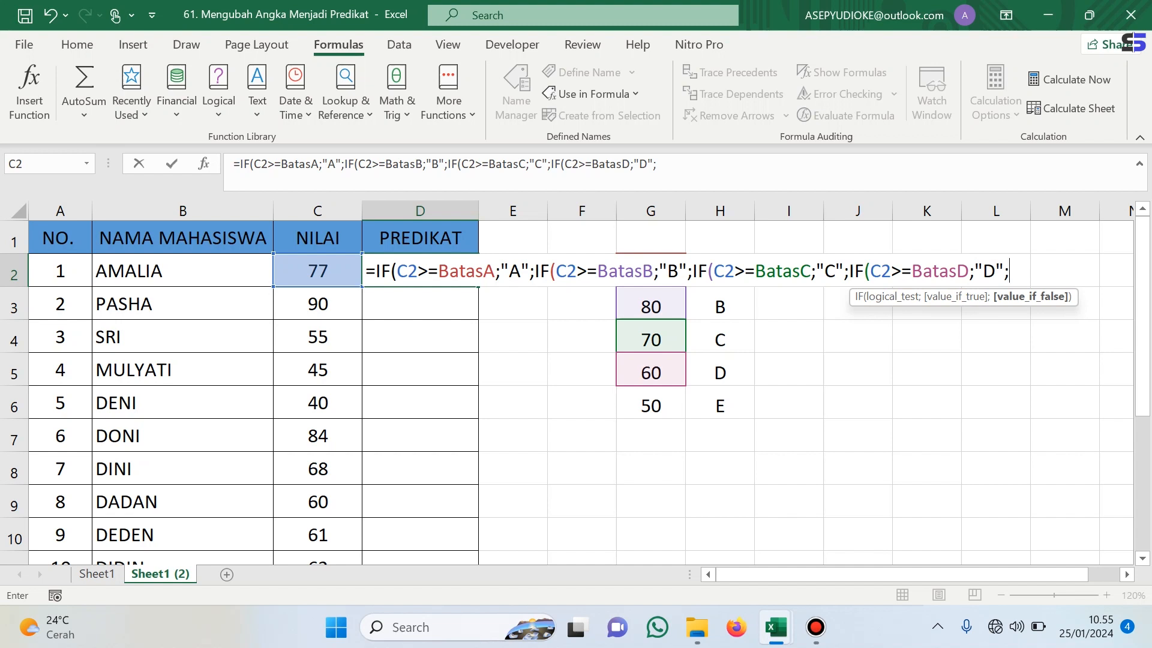
type("I")
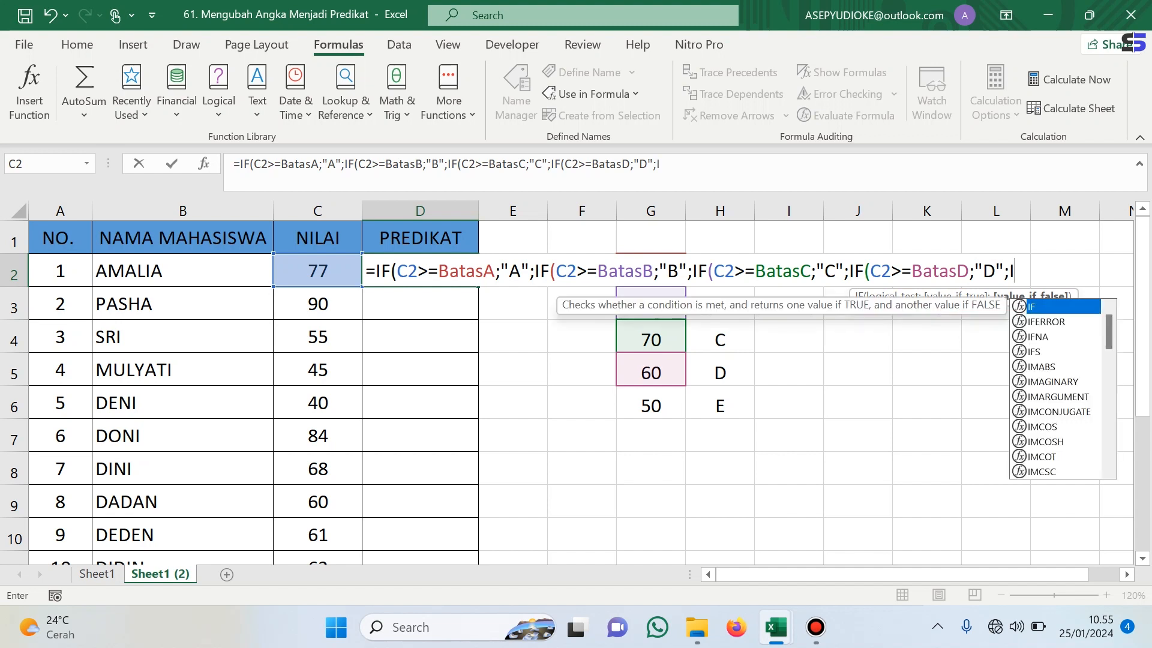
- Finish the formula with "E" as the final fallback, close all four parentheses and confirm the entry
key("BackSpace")
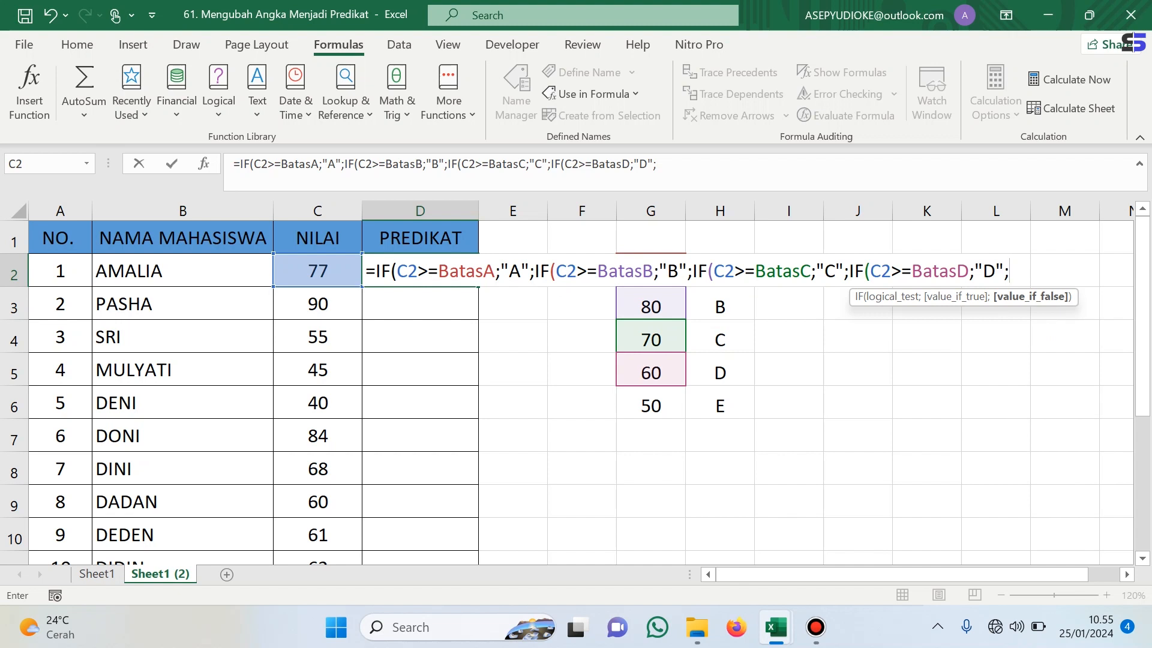
type("\"E\"))))")
key("Return")
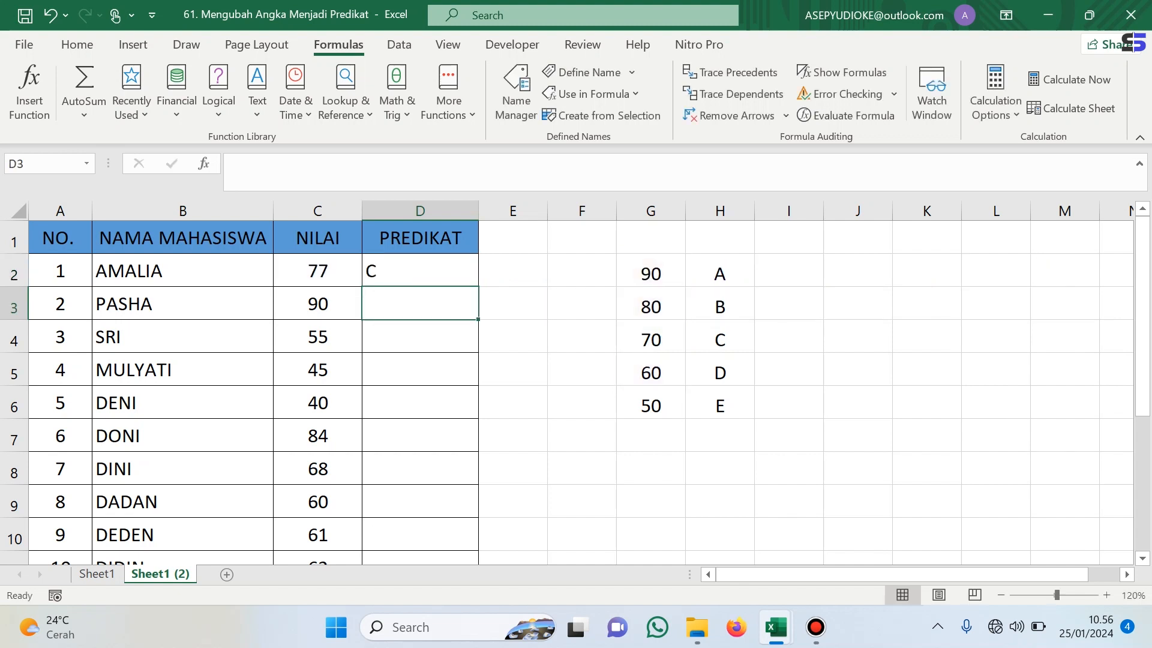
- Copy the grade formula from D2 down through D11 for all students
key("Up")
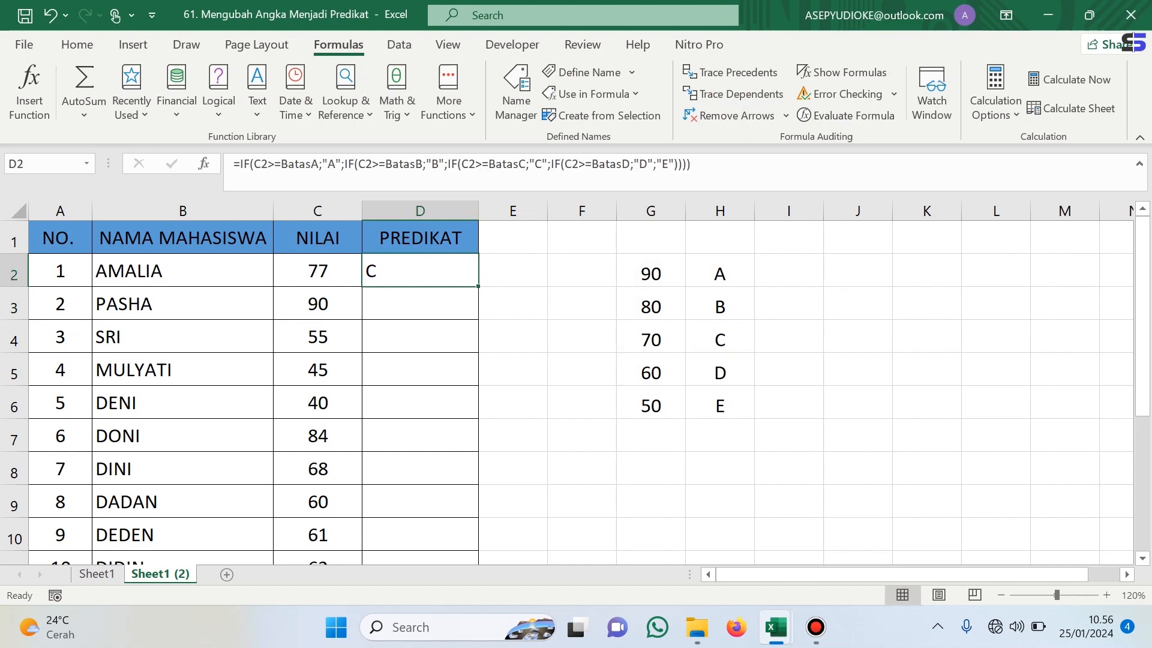
left_click(1001, 595)
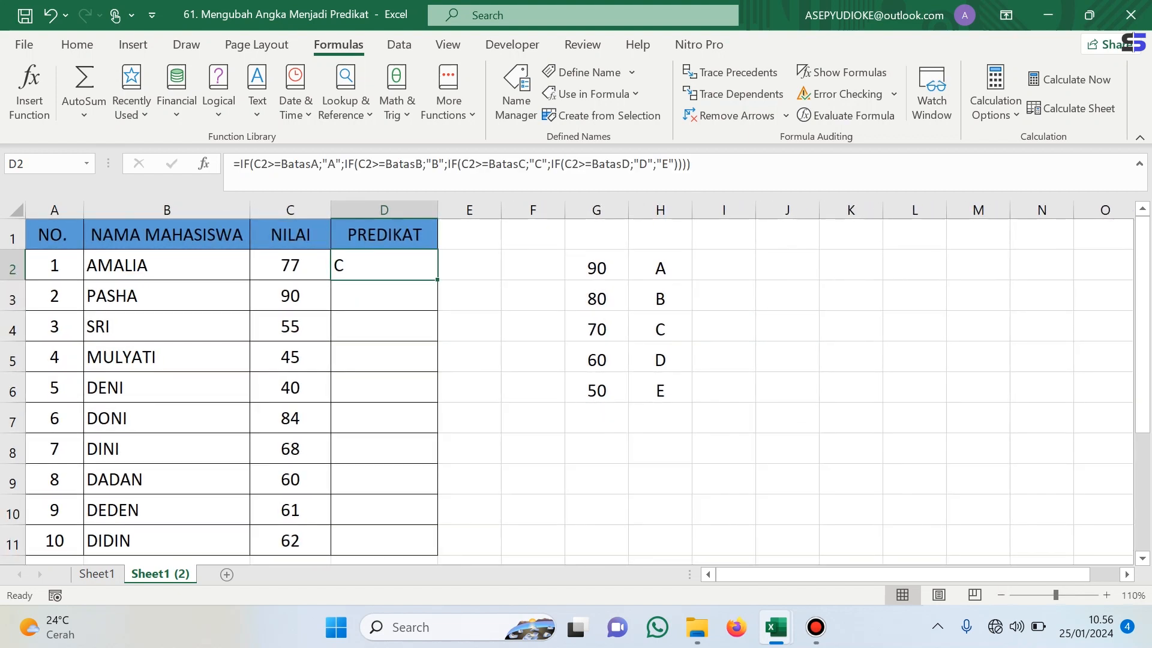
left_click_drag(437, 280, 438, 552)
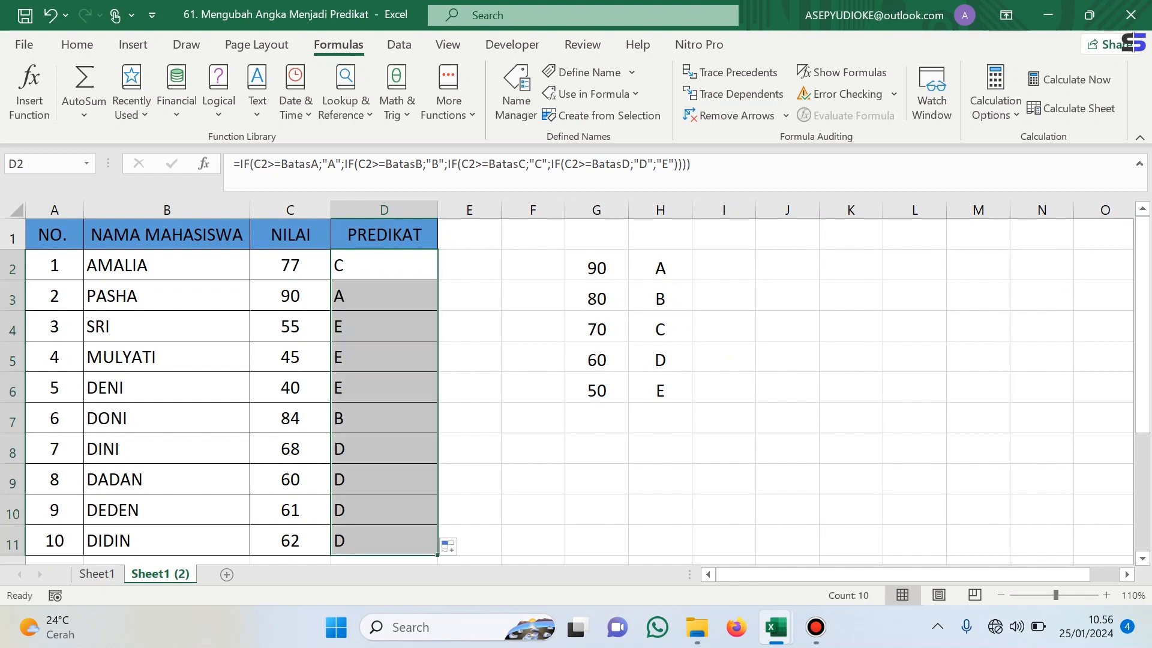
left_click(533, 265)
left_click(384, 264)
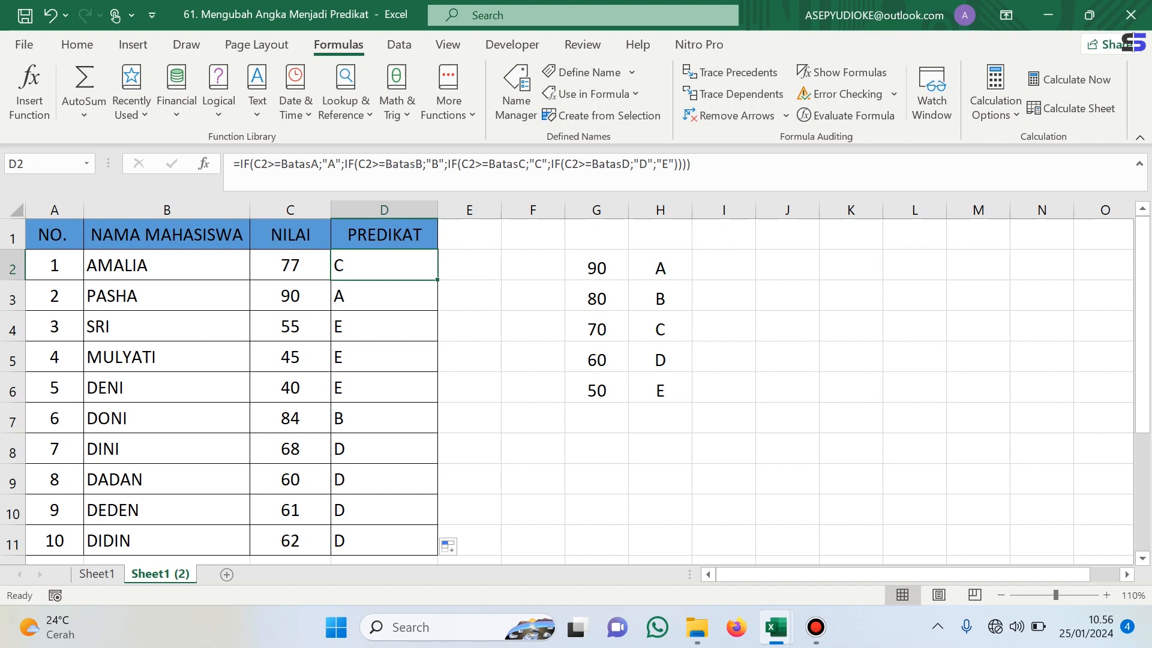
- Change the BatasA threshold in G2 to 95
left_click(596, 268)
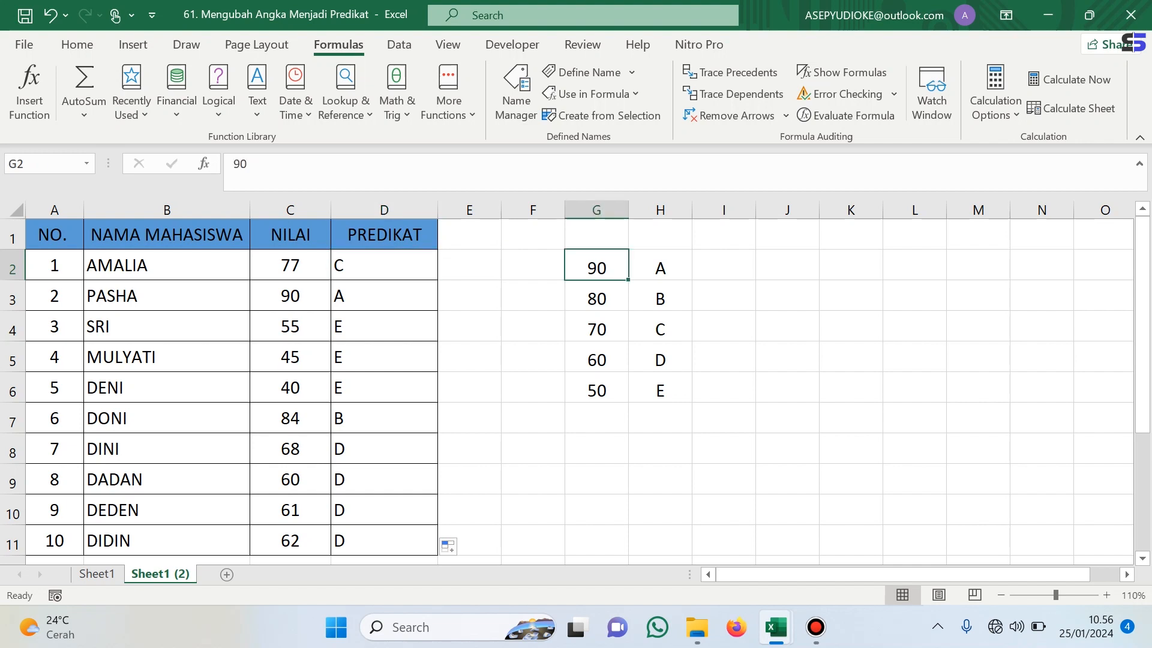
type("95")
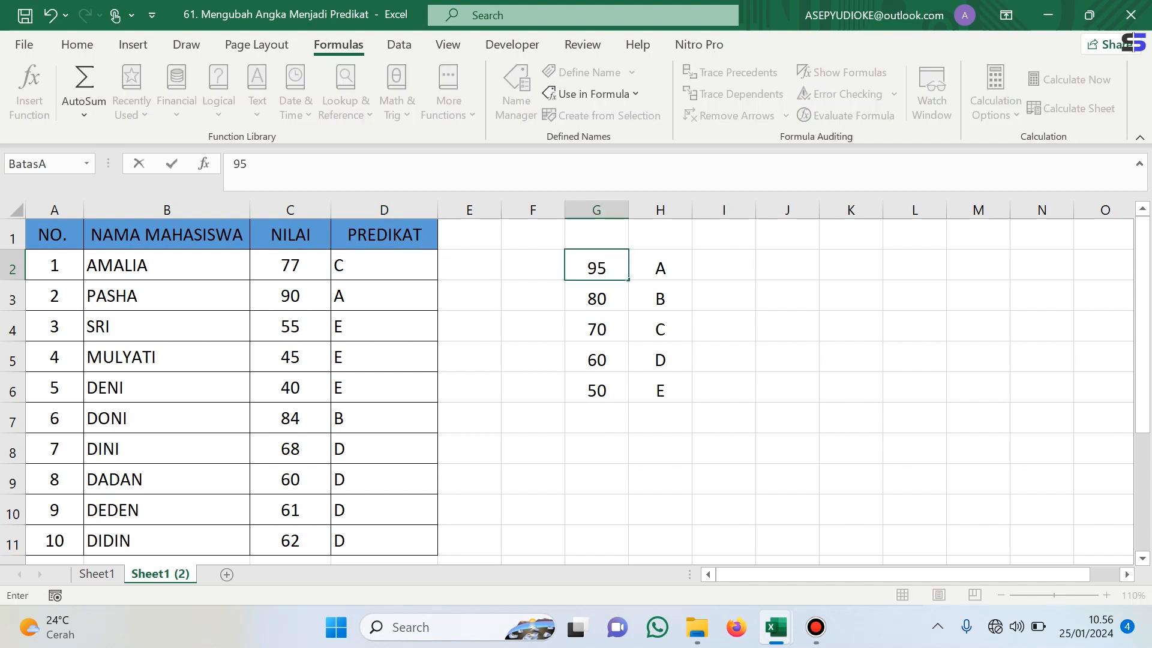
key("Return")
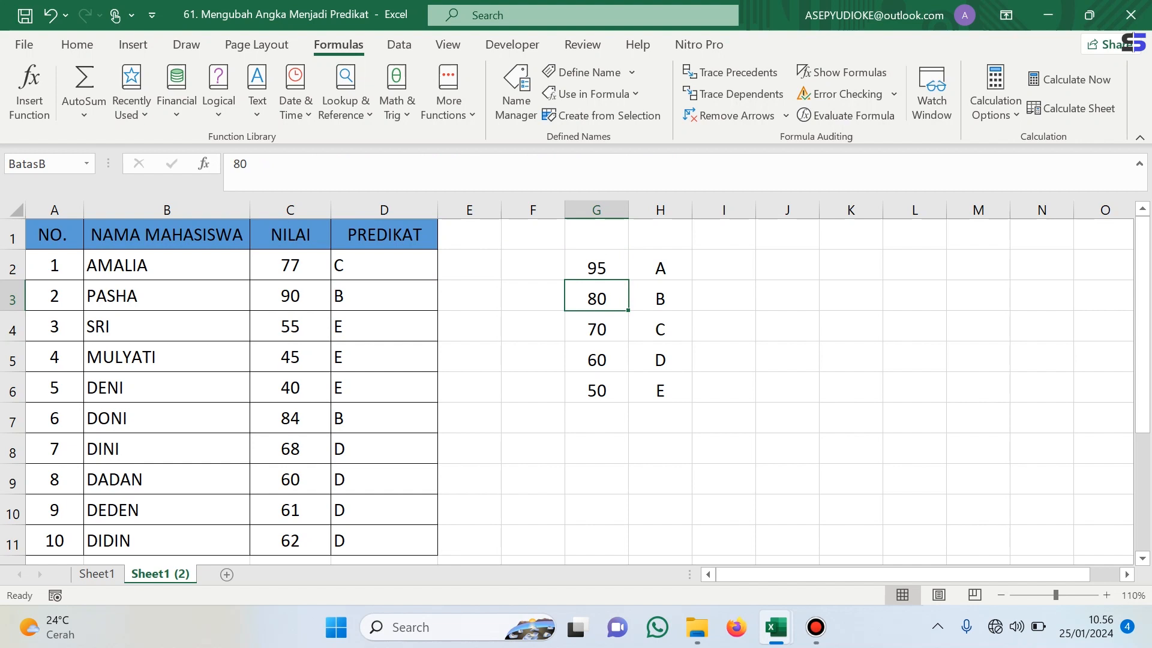
left_click(788, 357)
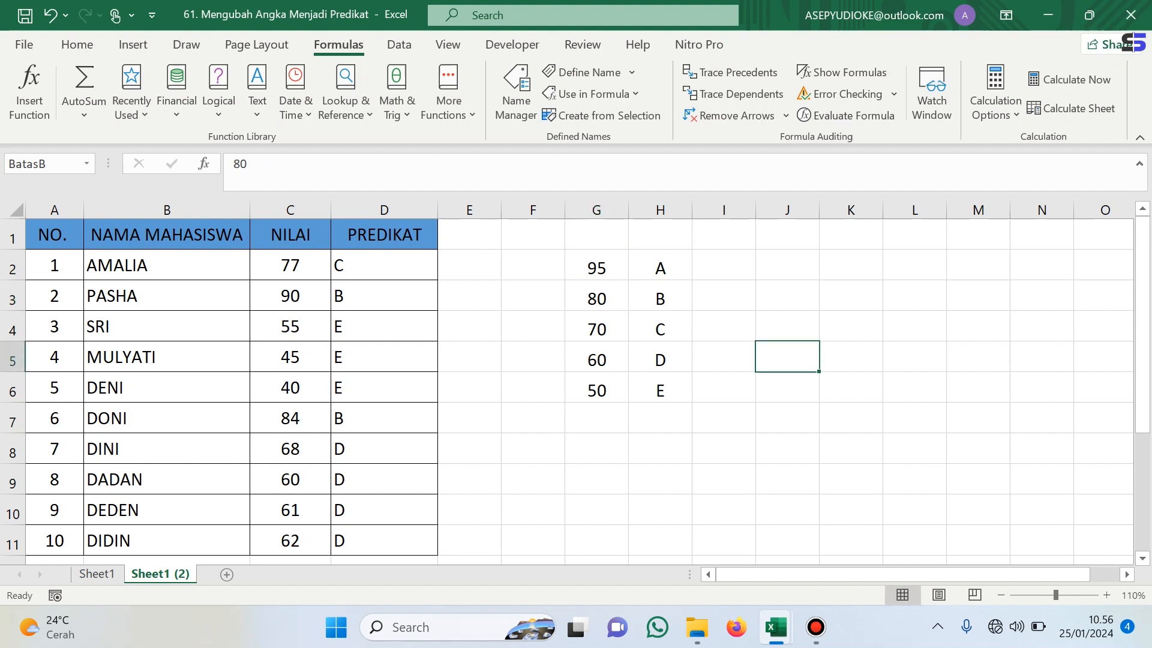